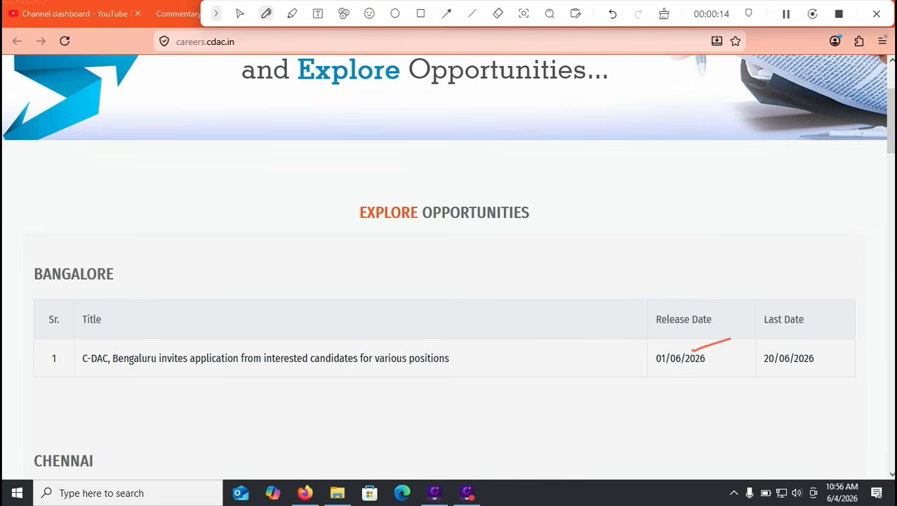
# Mark the last date of the Bangalore opening with the pen and clear the annotations.
pyautogui.moveTo(814, 356); pyautogui.dragTo(849, 349)
pyautogui.click(664, 14)
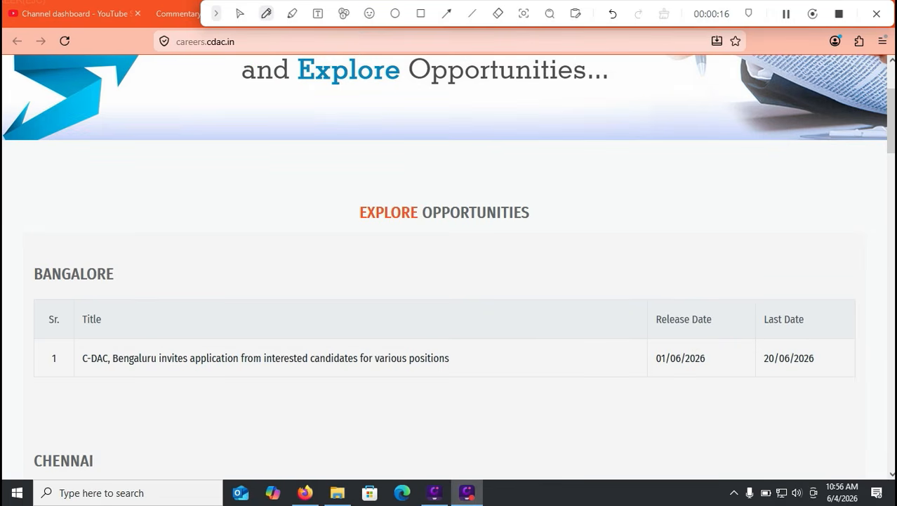
pyautogui.click(241, 14)
# Look through the C-DAC openings listed by centre, from Bangalore to Thiruvananthapuram, with their release and last dates.
pyautogui.scroll(-1, 444, 267)
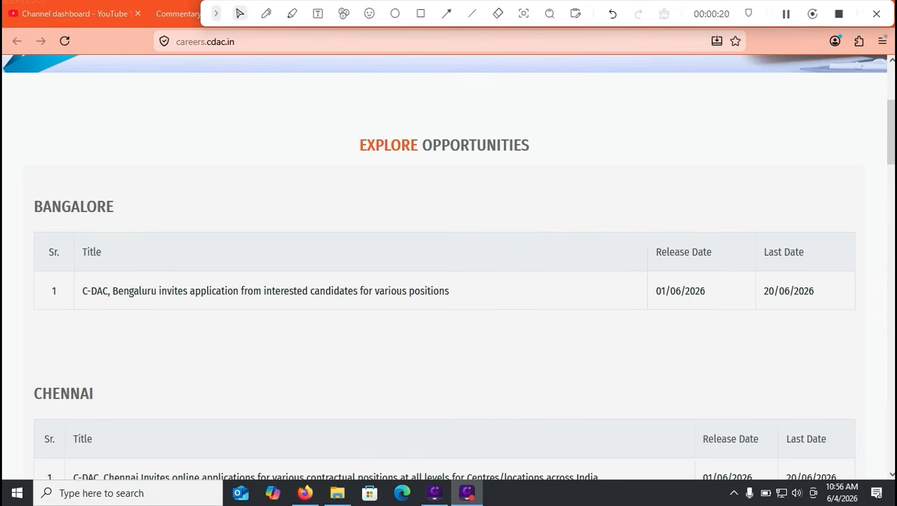
pyautogui.scroll(-9, 445, 267)
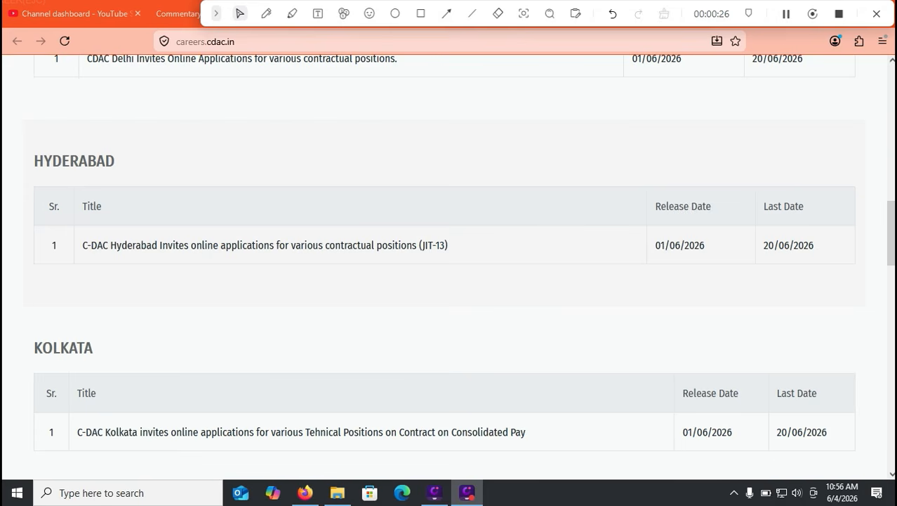
pyautogui.scroll(-7, 445, 269)
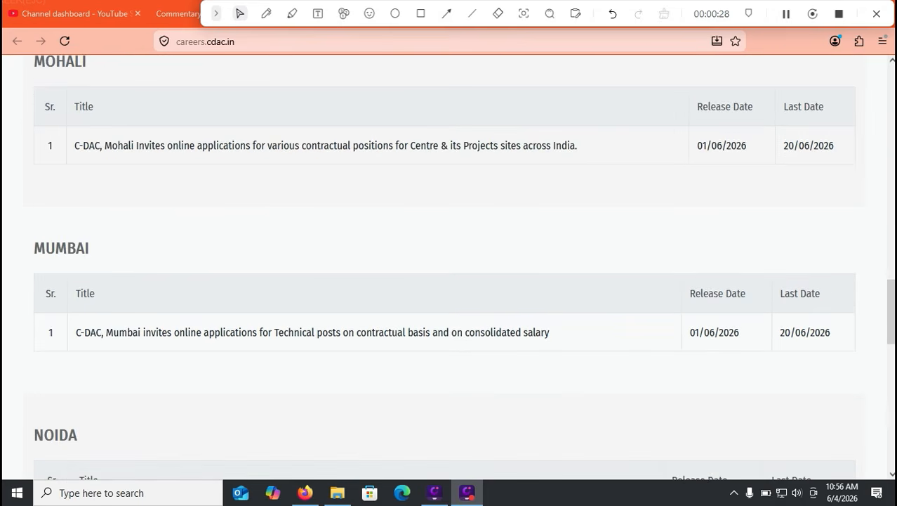
pyautogui.scroll(-7, 444, 269)
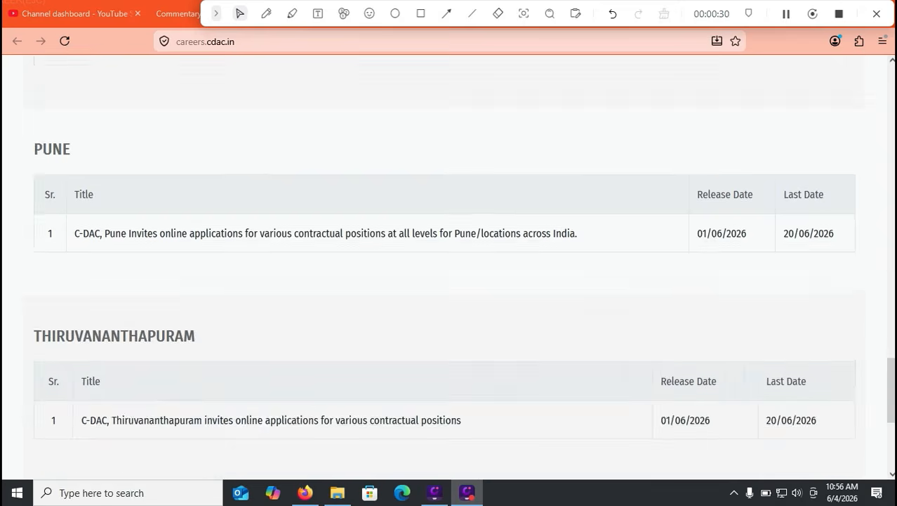
pyautogui.scroll(-3, 445, 269)
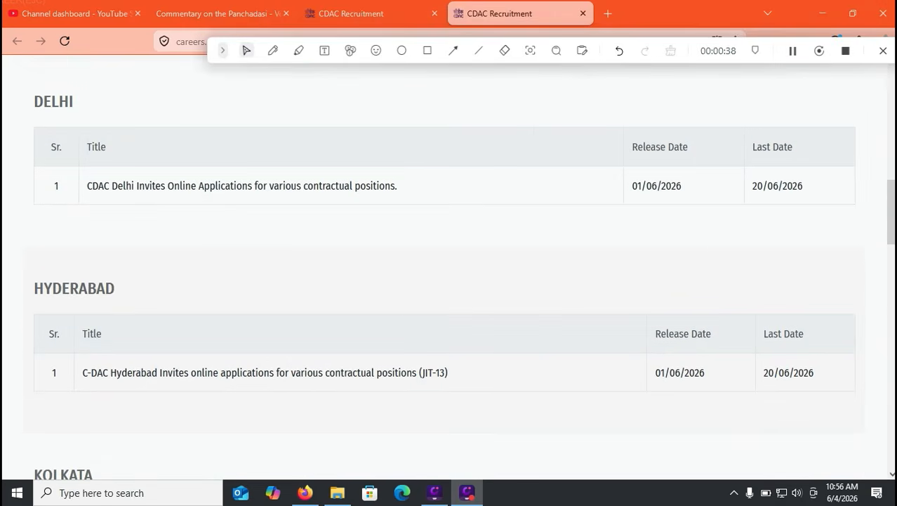
# Switch to the C-DAC Hyderabad (JIT-13) advertisement and examine the positions in its job details table.
pyautogui.click(372, 14)
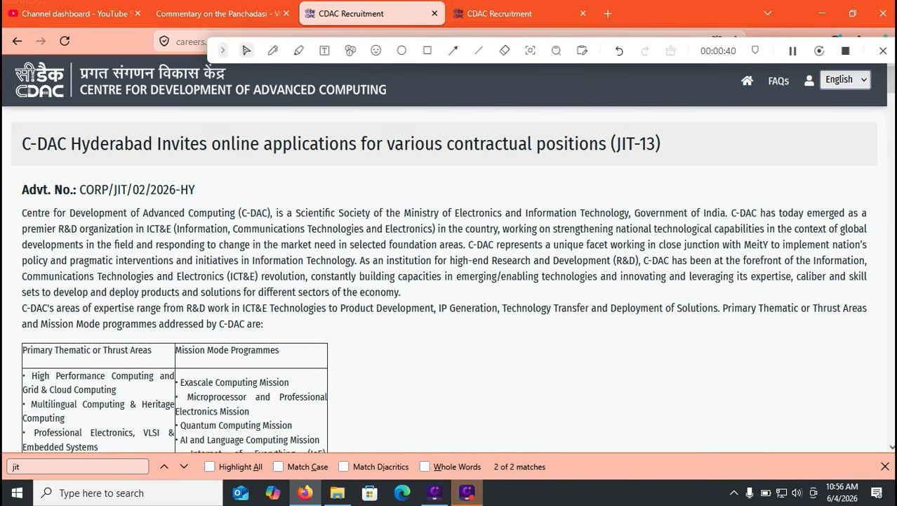
pyautogui.scroll(-5, 445, 269)
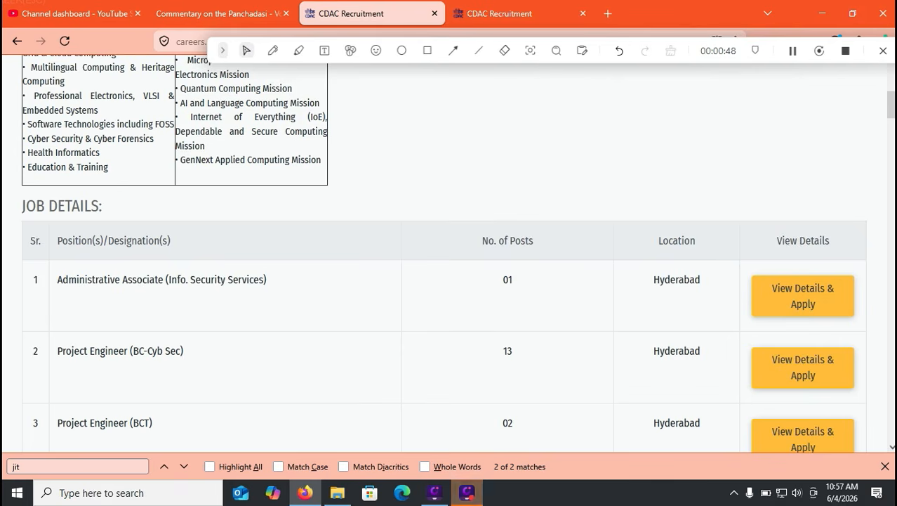
pyautogui.scroll(-3, 444, 253)
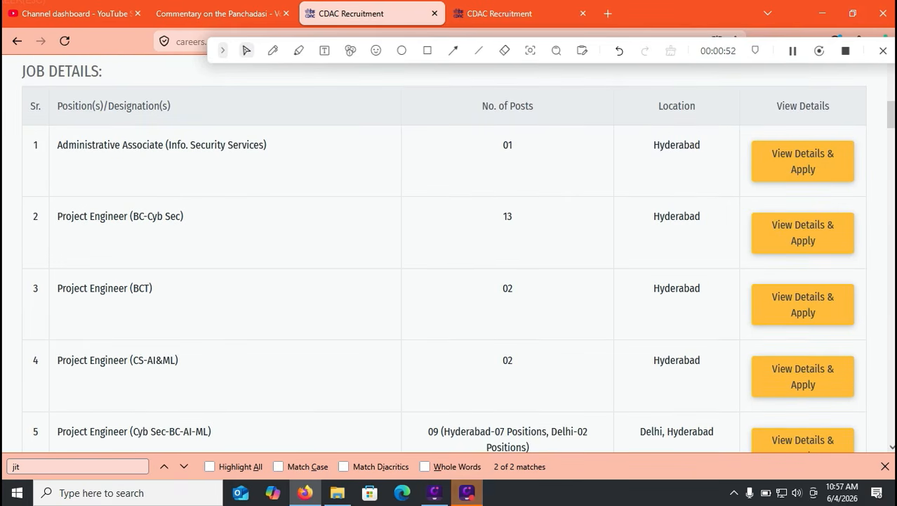
pyautogui.scroll(-3, 444, 253)
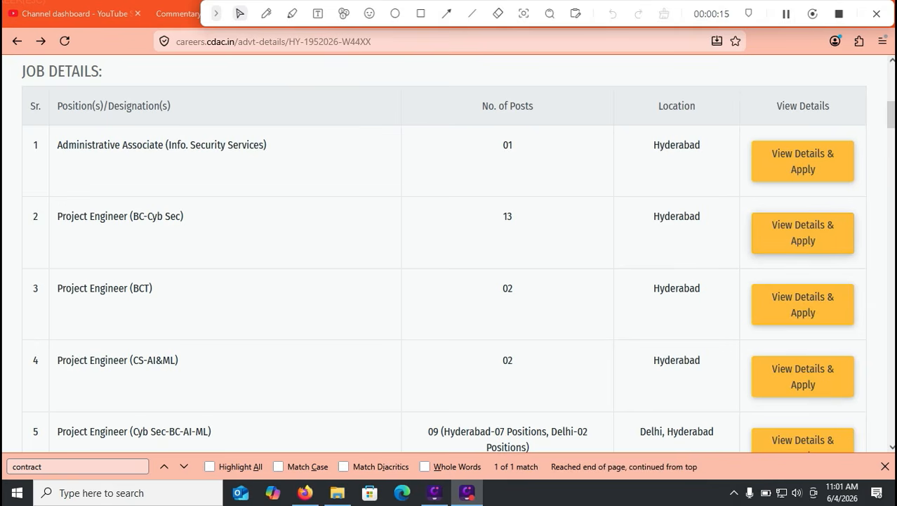
# Open the position details of the Project Engineer (BC-Cyb Sec) post in Hyderabad.
pyautogui.click(803, 232)
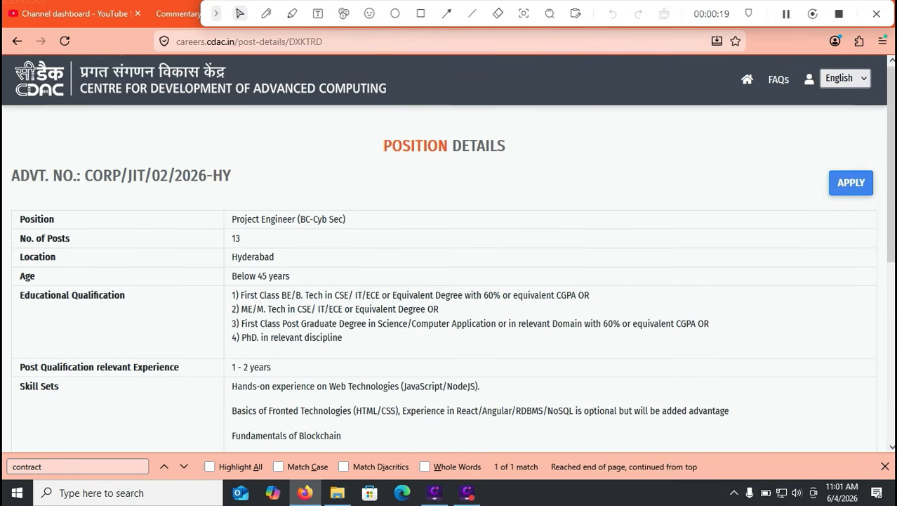
pyautogui.scroll(-2, 449, 280)
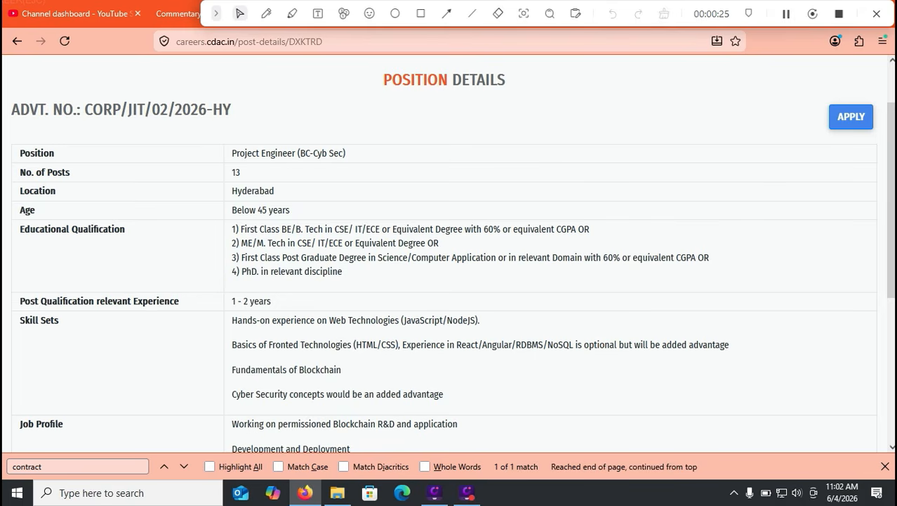
# Mark the age limit, required experience and skill sets with the pen, and clear all the annotations.
pyautogui.click(266, 13)
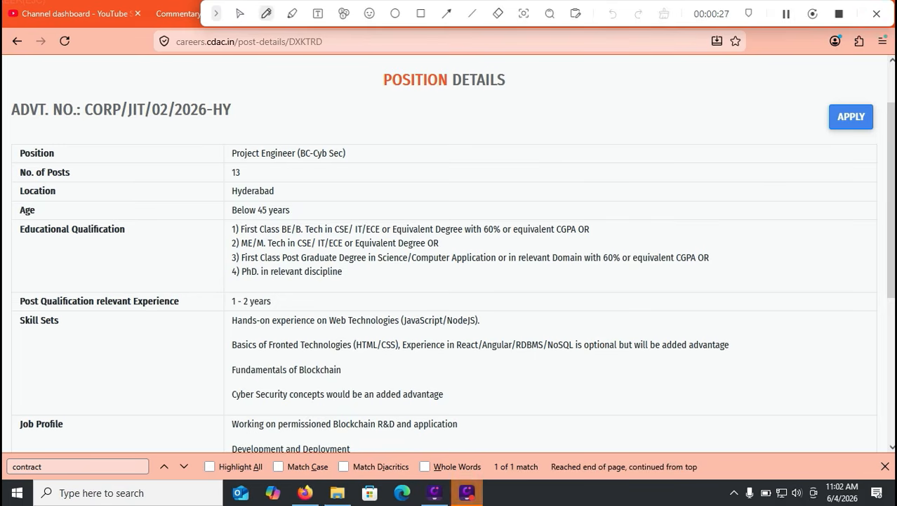
pyautogui.moveTo(306, 207); pyautogui.dragTo(371, 184)
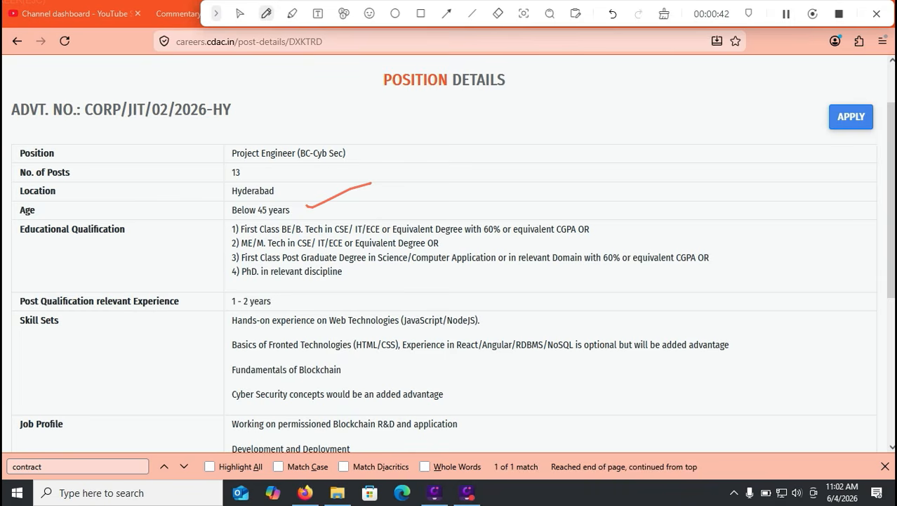
pyautogui.moveTo(290, 302); pyautogui.dragTo(327, 280)
pyautogui.moveTo(203, 319); pyautogui.dragTo(225, 384)
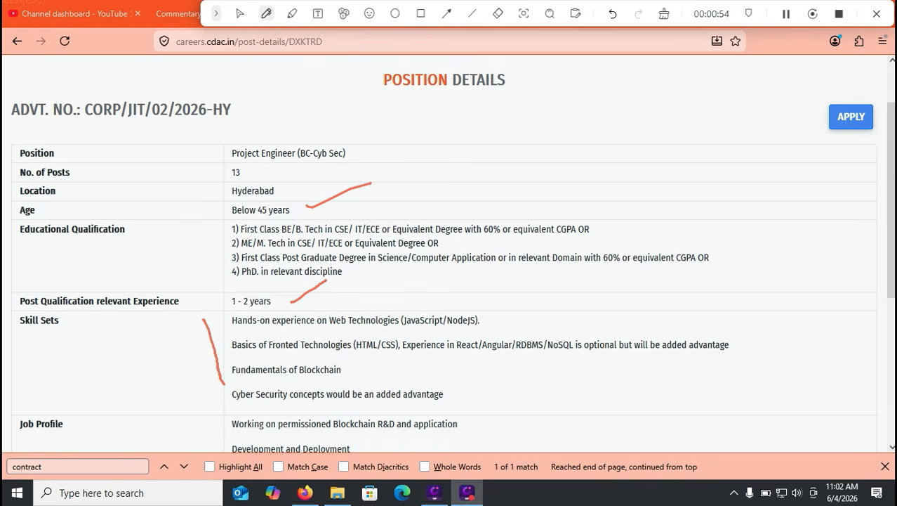
pyautogui.click(664, 13)
pyautogui.click(241, 14)
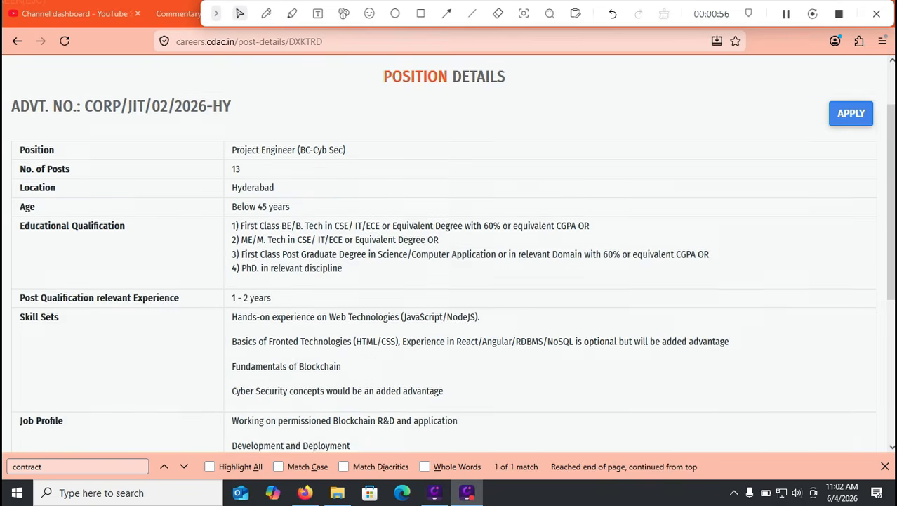
# Outline the Apply button below the salary and duration details with a rectangle annotation.
pyautogui.scroll(-5, 450, 252)
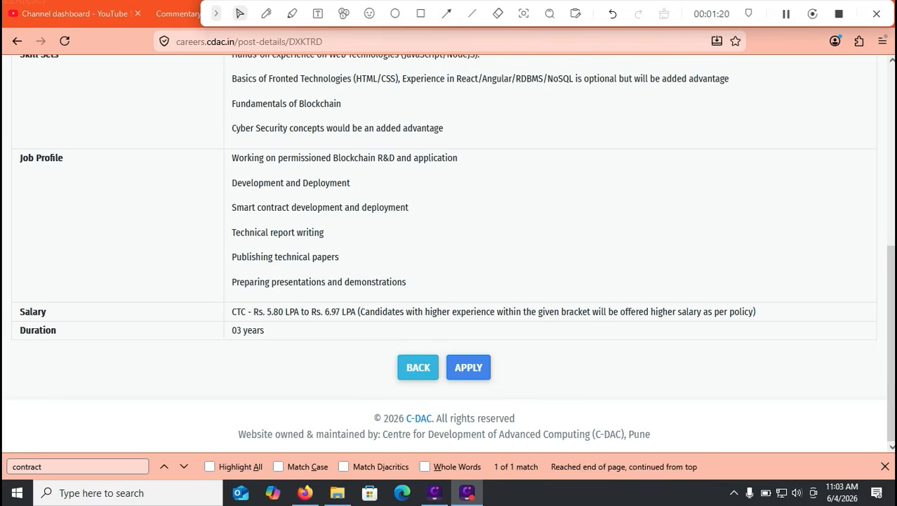
pyautogui.click(421, 14)
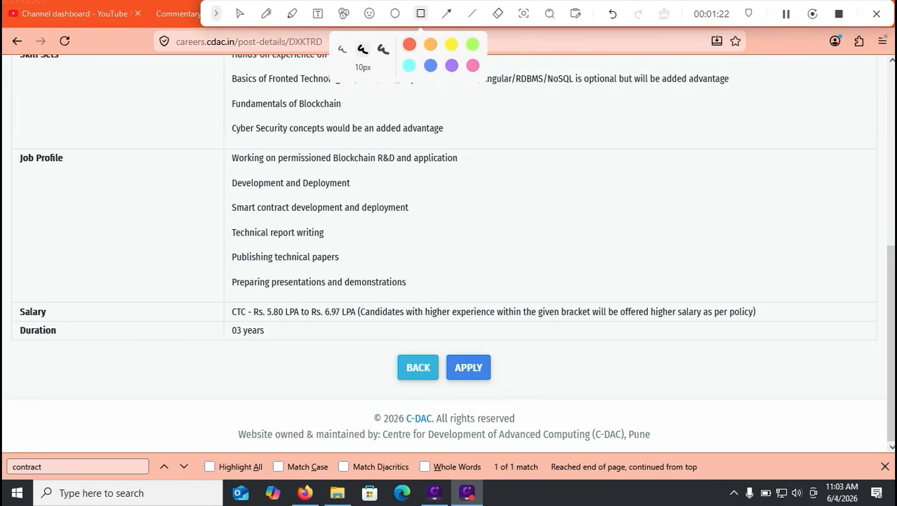
pyautogui.moveTo(435, 334); pyautogui.dragTo(526, 395)
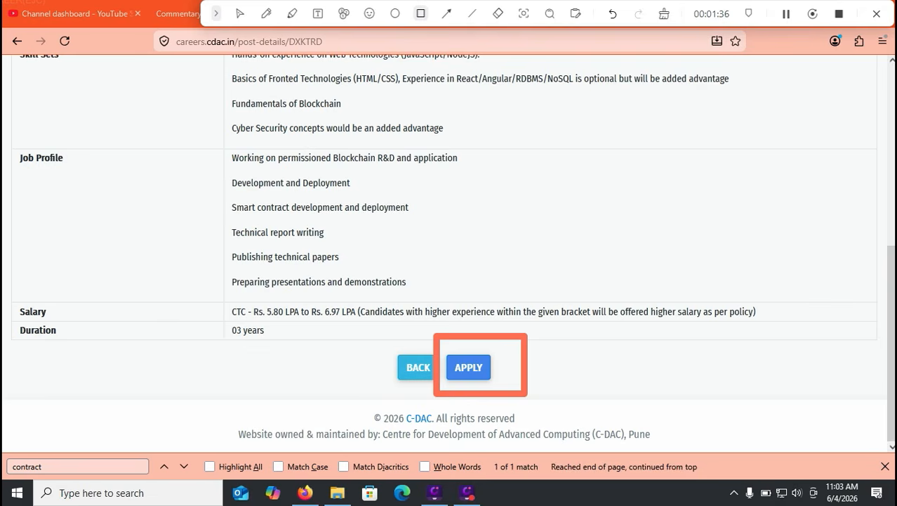
# Start the application for the position and go to the email address and mobile number fields of the OTP login.
pyautogui.click(468, 366)
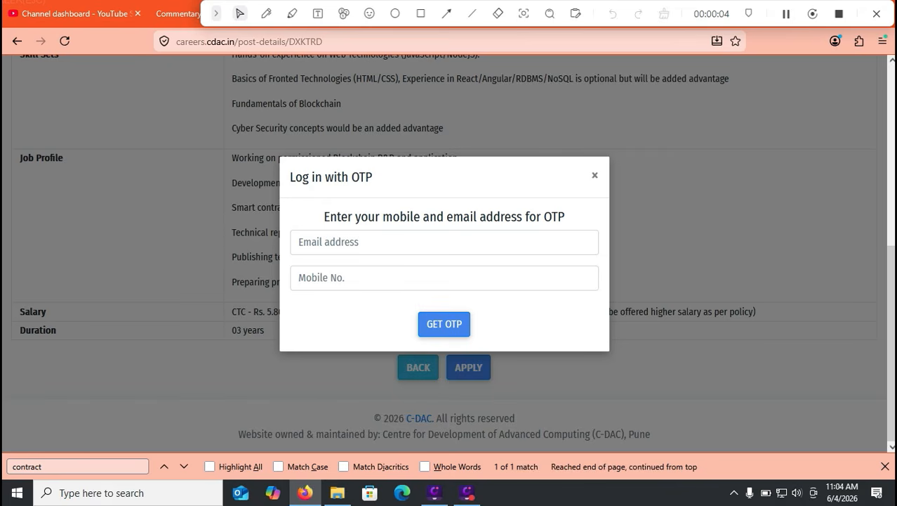
pyautogui.click(444, 243)
pyautogui.click(444, 278)
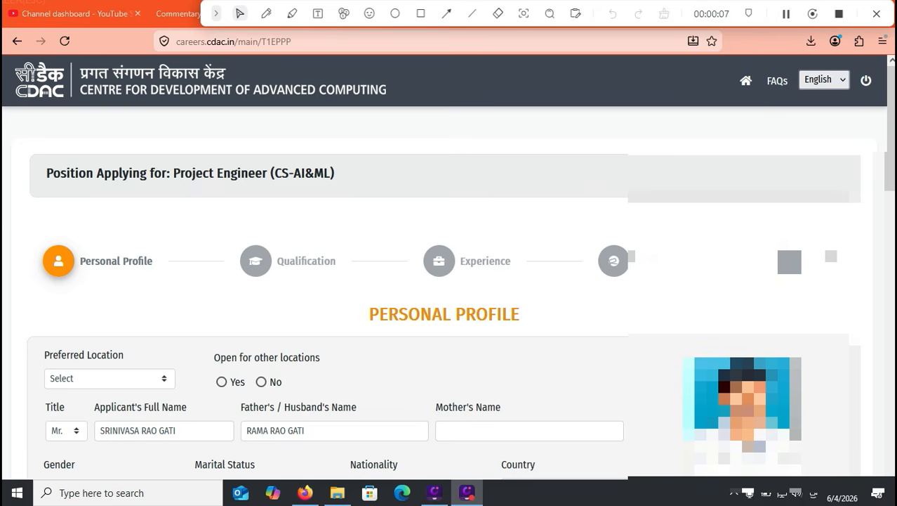
# Set the preferred location to Hyderabad and answer Yes to being open for other locations.
pyautogui.click(109, 378)
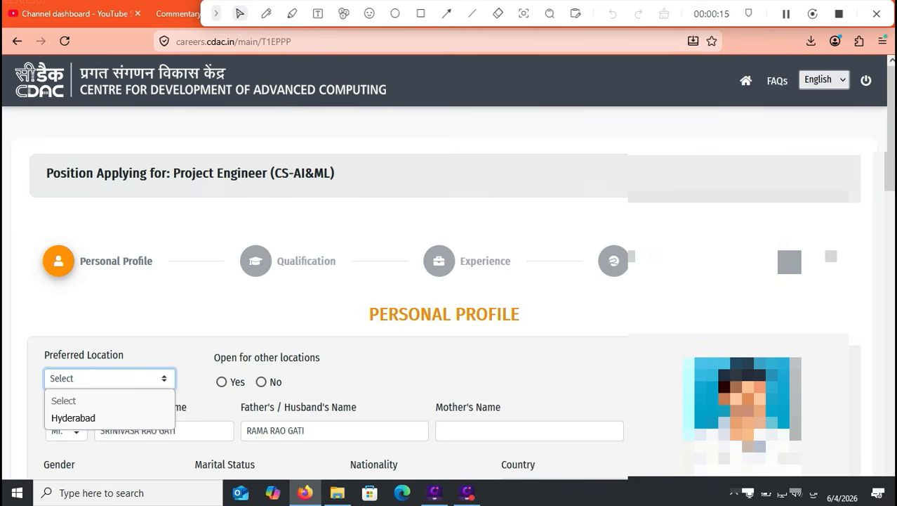
pyautogui.press('Down')
pyautogui.press('Return')
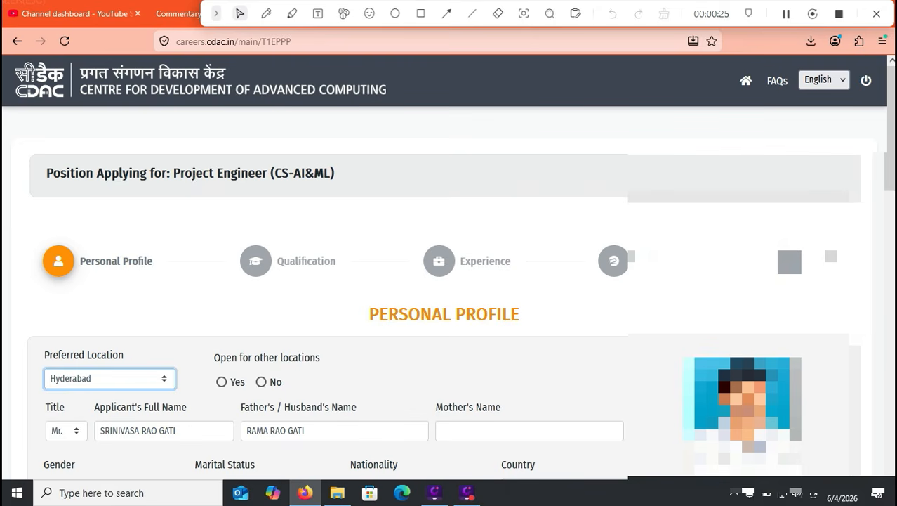
pyautogui.click(222, 382)
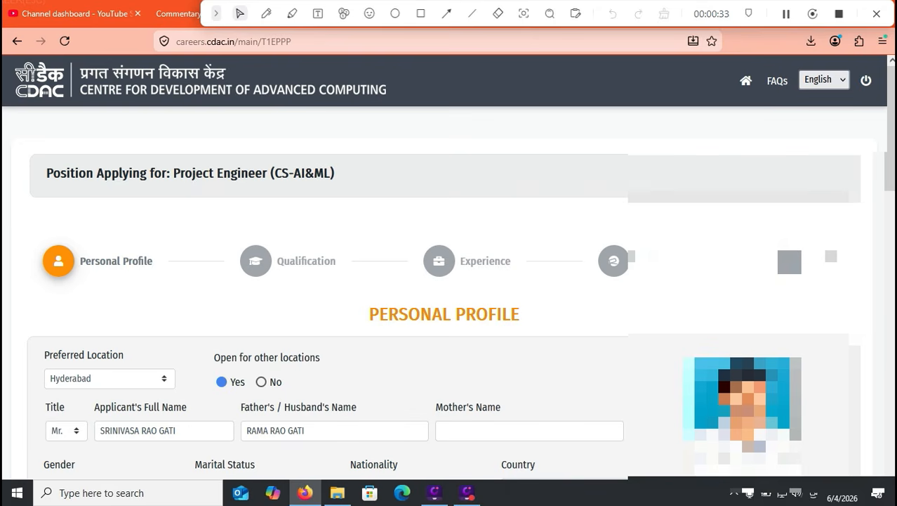
# Check the available applicant category options in the personal profile and close the list without choosing one.
pyautogui.scroll(-3, 449, 316)
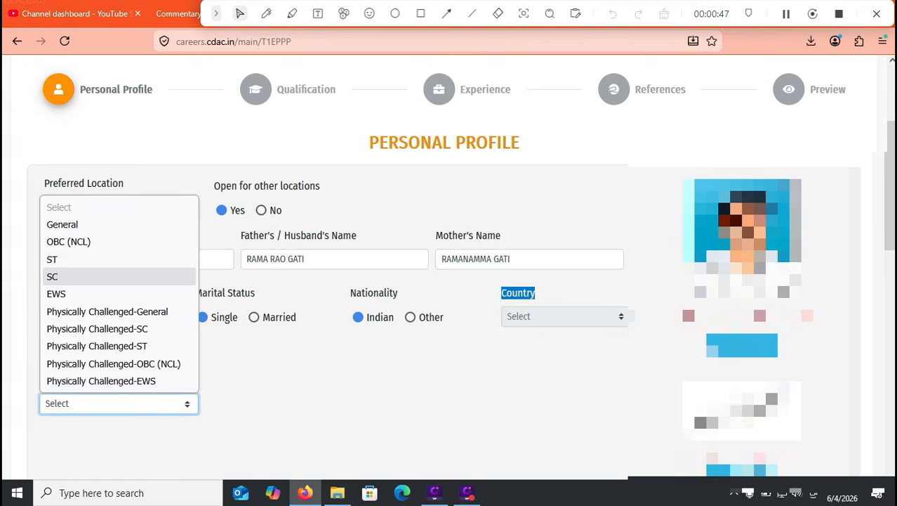
pyautogui.click(281, 365)
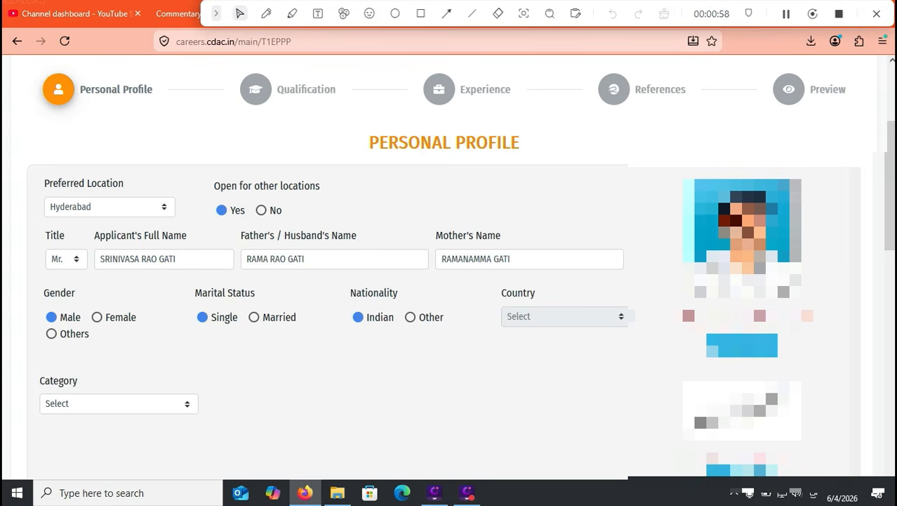
# Answer No to government employment, ex-service personnel and C-DAC employment, and place the cursor in the current address field.
pyautogui.scroll(-3, 449, 281)
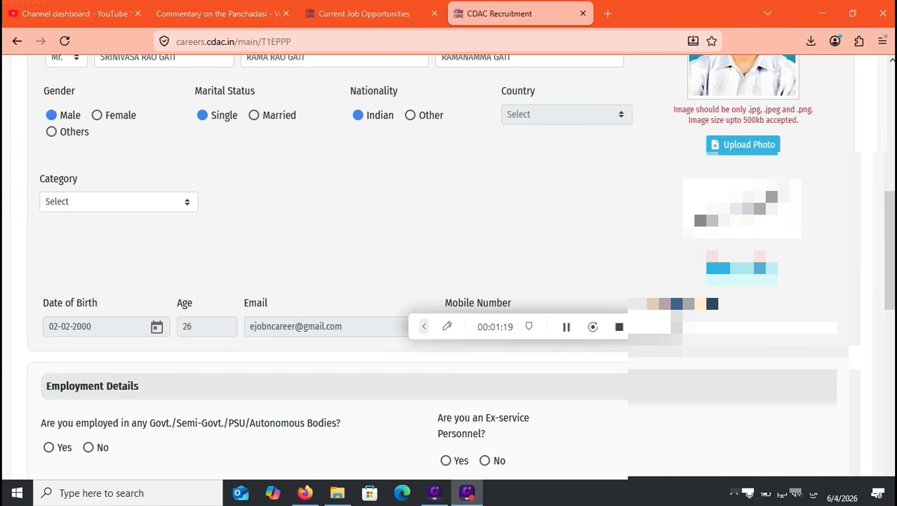
pyautogui.click(88, 447)
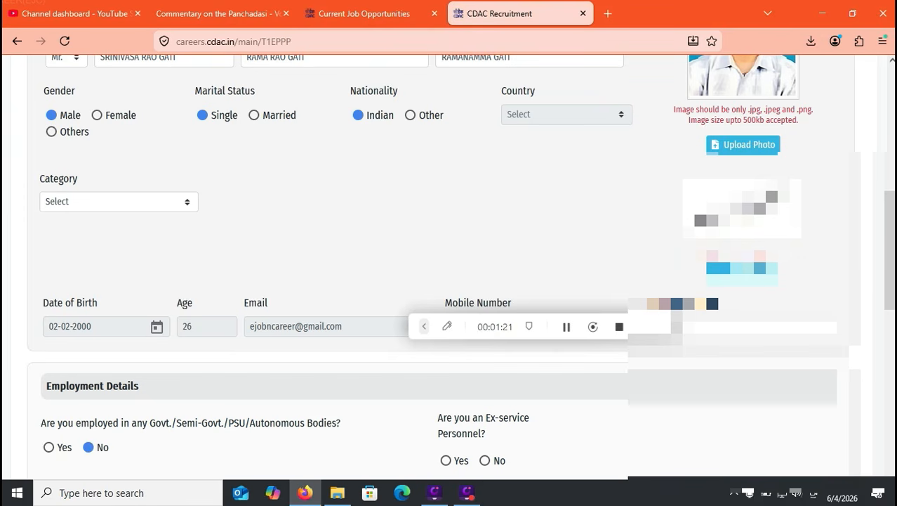
pyautogui.click(485, 460)
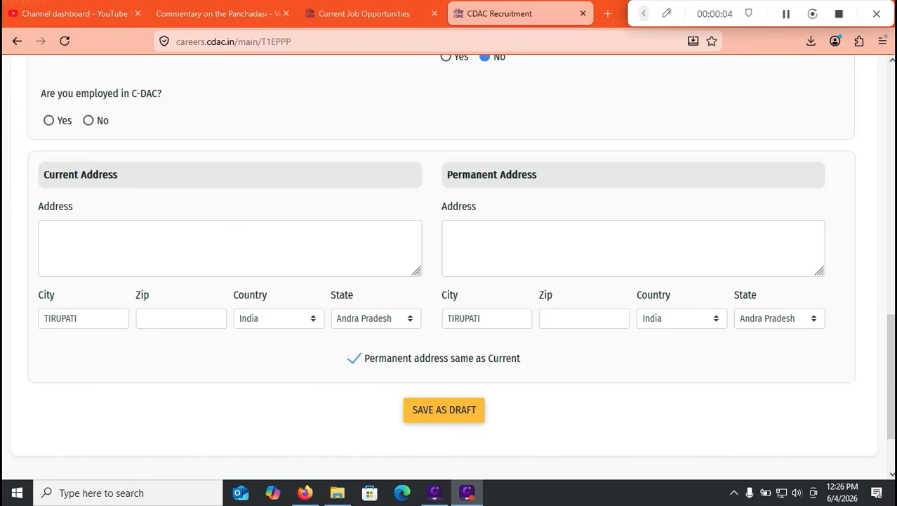
pyautogui.click(88, 121)
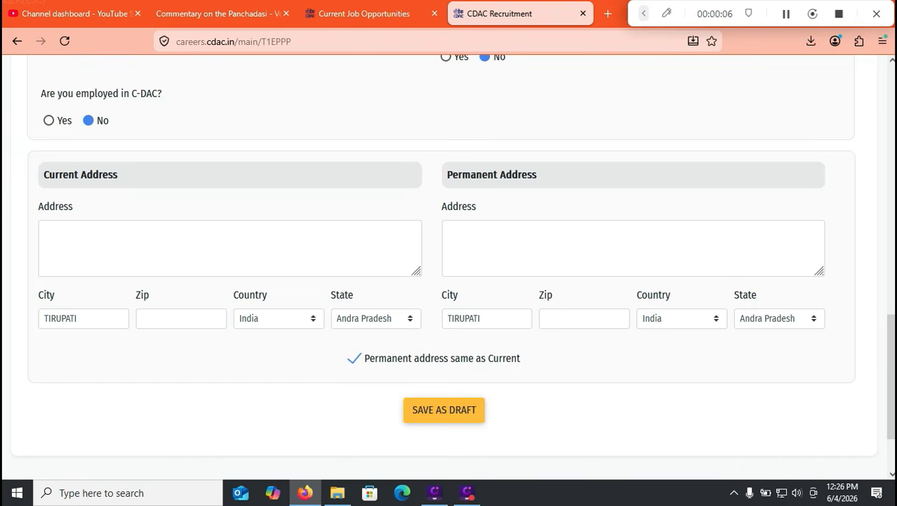
pyautogui.click(50, 232)
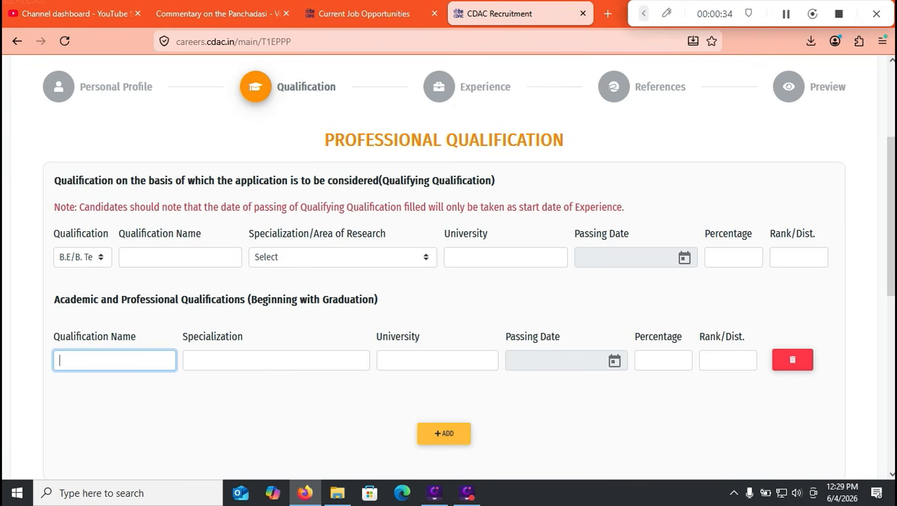
# Set the qualifying qualification to B.E/B. Tech./MCA OR Equivalent and enter B.TECH as the qualification name.
pyautogui.click(83, 257)
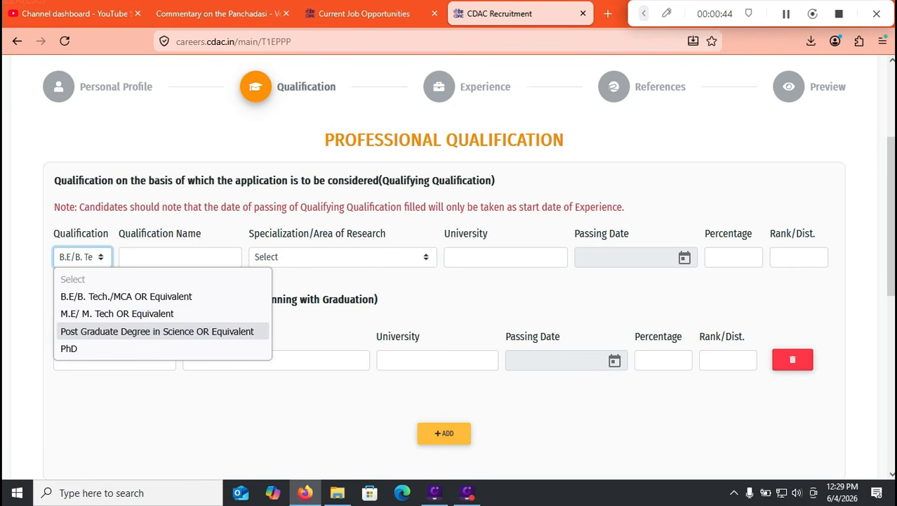
pyautogui.click(126, 296)
pyautogui.click(168, 257)
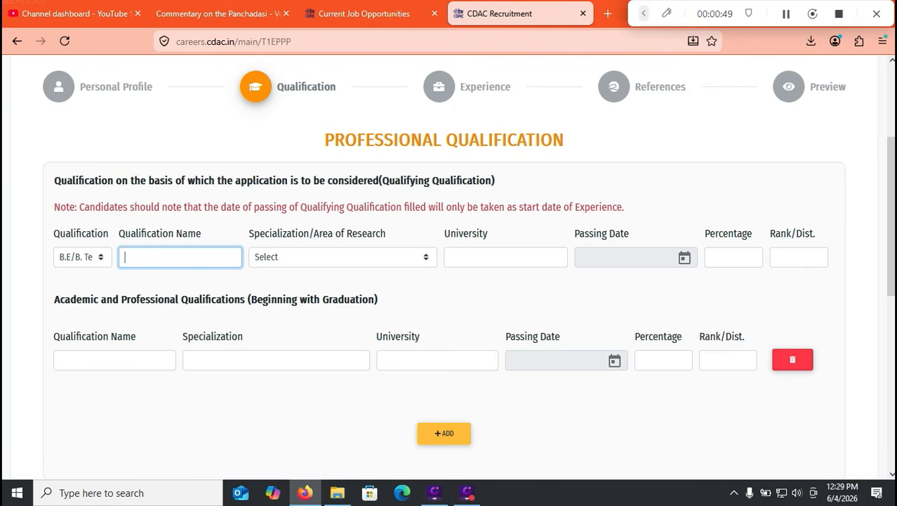
pyautogui.write('B.TECH')
# Check the available specialization options for the qualifying qualification and close the list without choosing one.
pyautogui.click(343, 257)
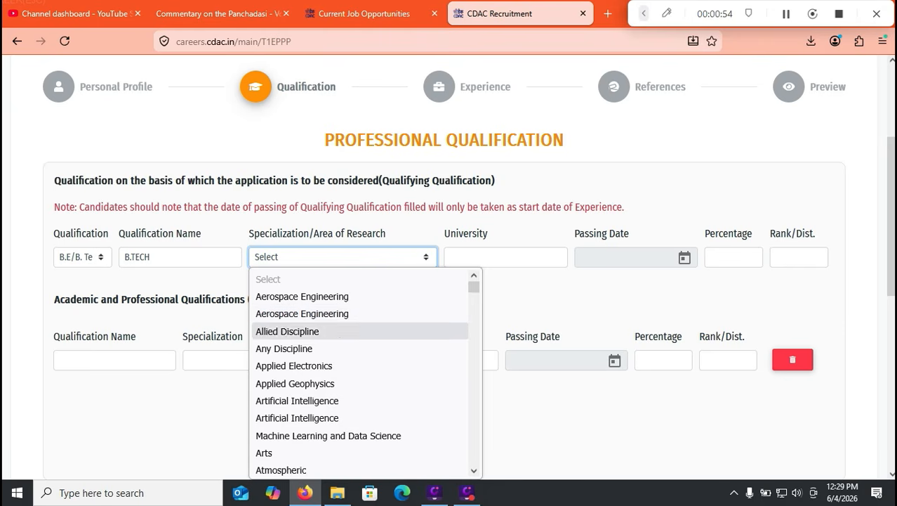
pyautogui.scroll(-5, 358, 372)
pyautogui.scroll(-3, 362, 372)
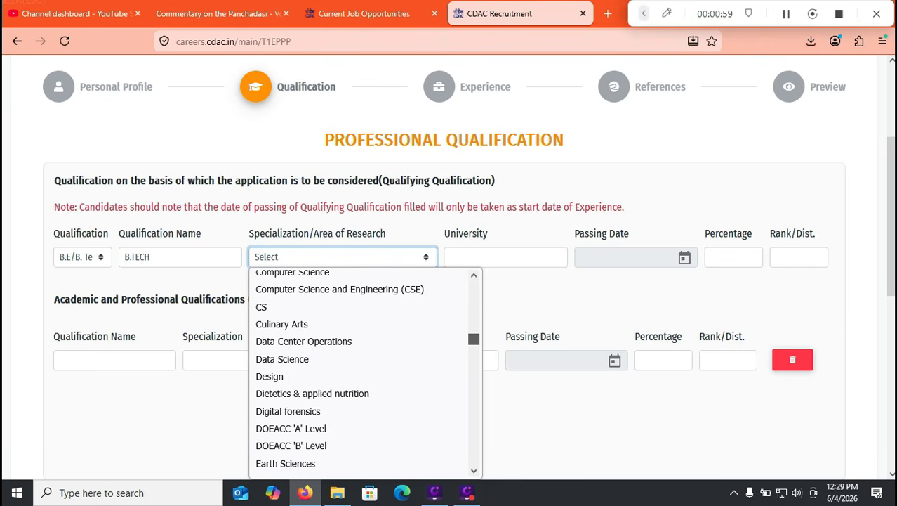
pyautogui.scroll(3, 362, 369)
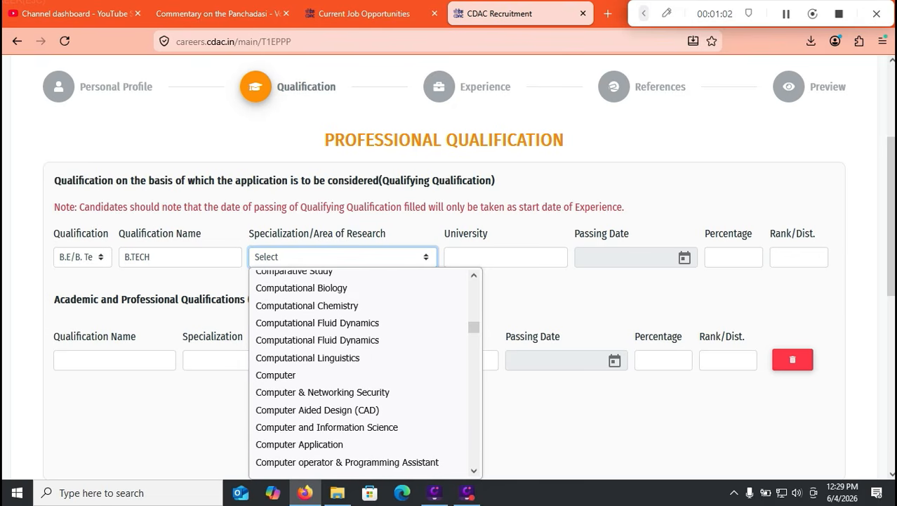
pyautogui.click(545, 303)
# Enter NAGARJUNA UNIVERISTY as the university of the qualifying qualification.
pyautogui.click(506, 257)
pyautogui.write('NAGARJUNA UNIVERISTY')
pyautogui.press('Tab')
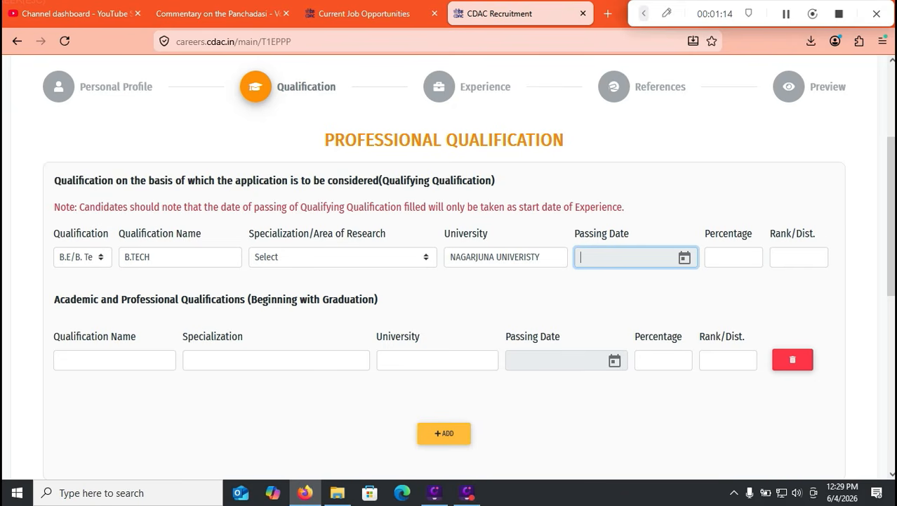
# Set the qualifying qualification's passing date to 10-01-2023 and its percentage to 80.00.
pyautogui.click(685, 258)
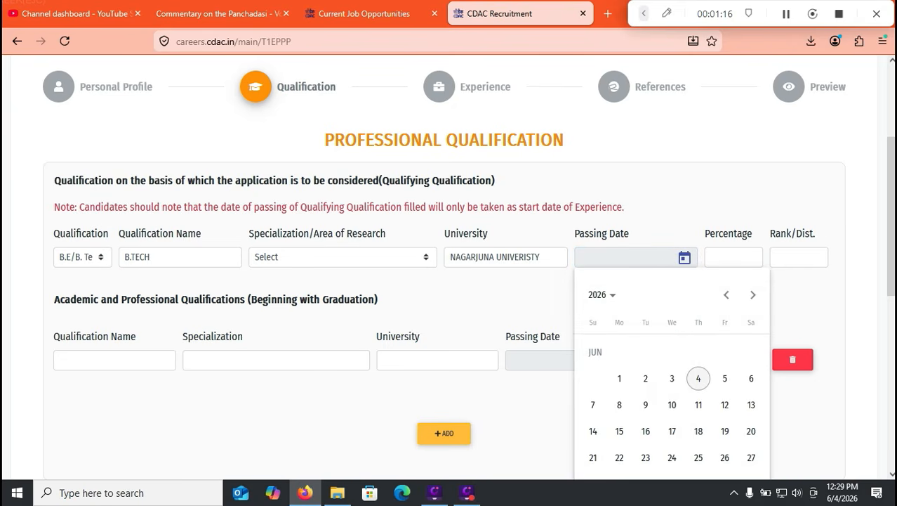
pyautogui.click(603, 294)
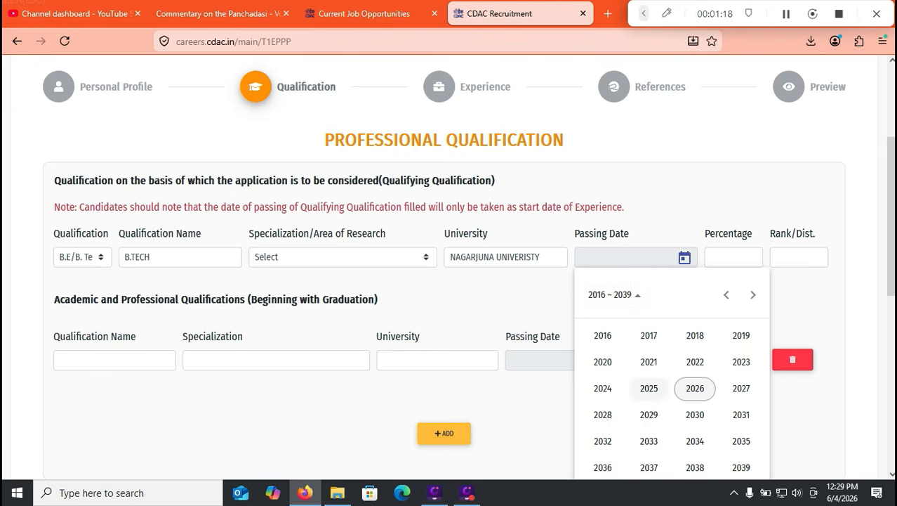
pyautogui.click(741, 361)
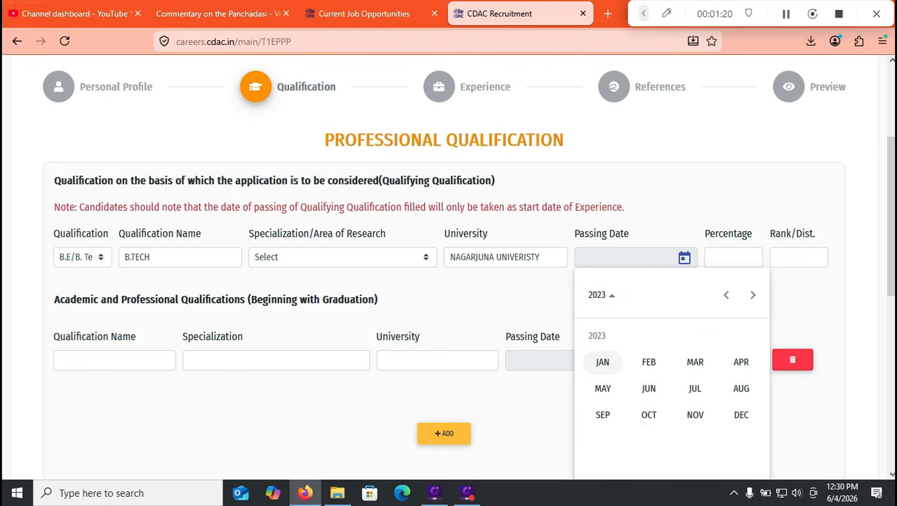
pyautogui.click(602, 361)
pyautogui.click(645, 403)
pyautogui.click(734, 257)
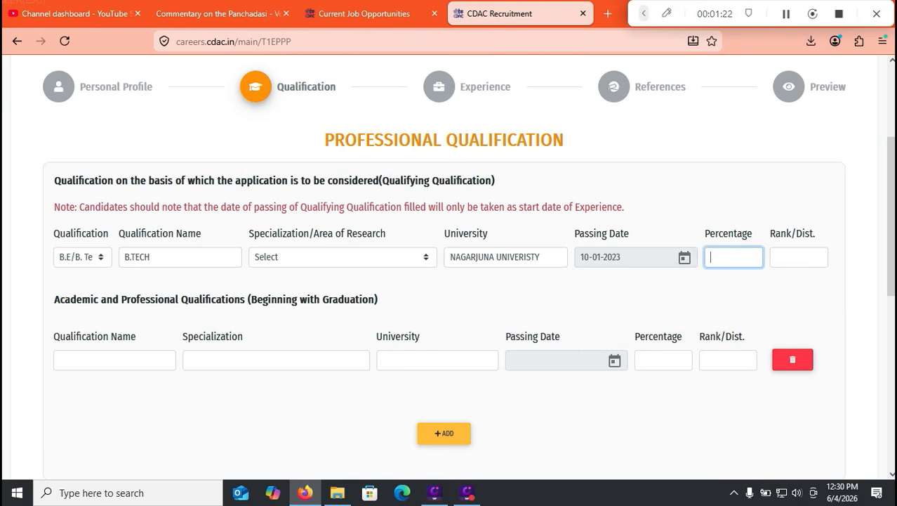
pyautogui.write('80.00')
pyautogui.click(800, 257)
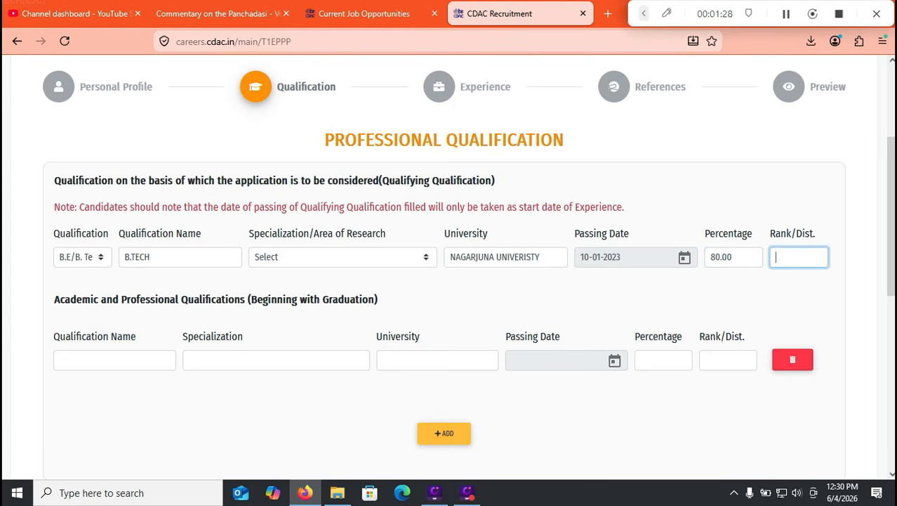
# Delete the empty academic qualification row and add a new blank row in its place.
pyautogui.click(792, 359)
pyautogui.scroll(-1, 793, 360)
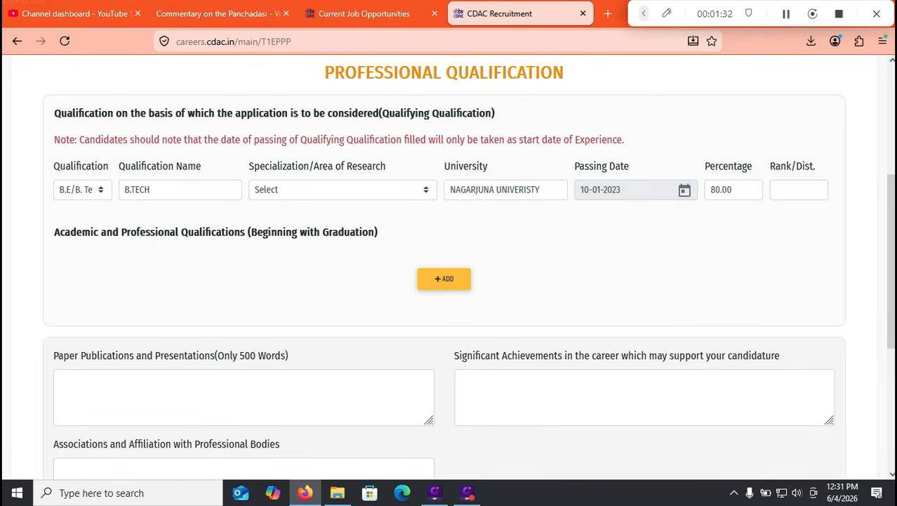
pyautogui.click(444, 279)
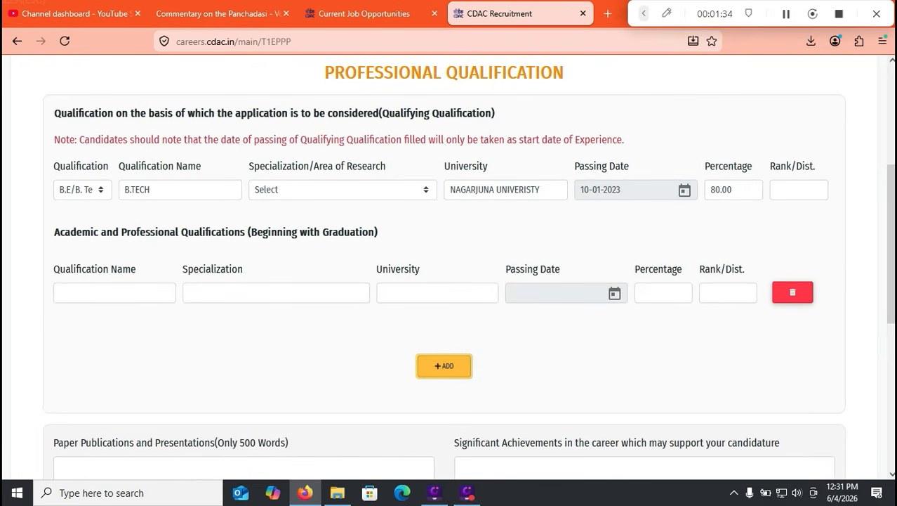
pyautogui.click(114, 292)
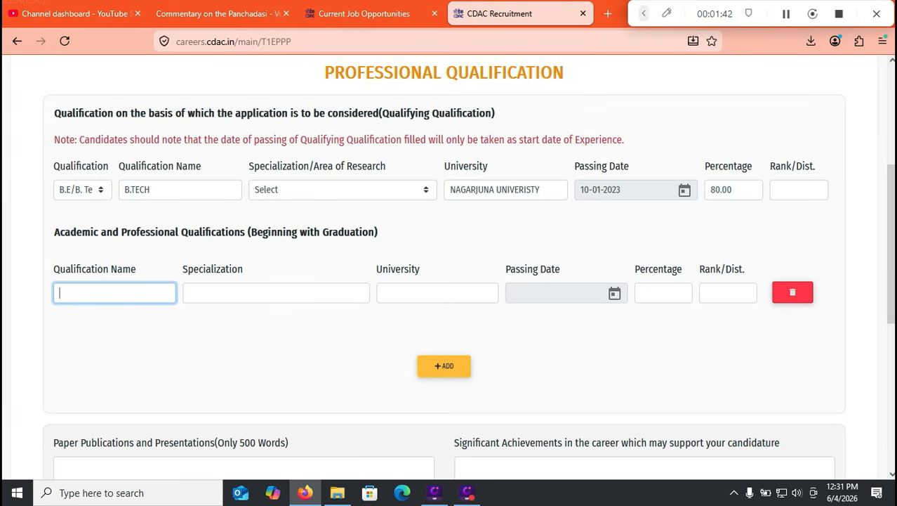
# Examine the paper publications, significant achievements and professional affiliations fields of the qualification section.
pyautogui.scroll(-2, 449, 266)
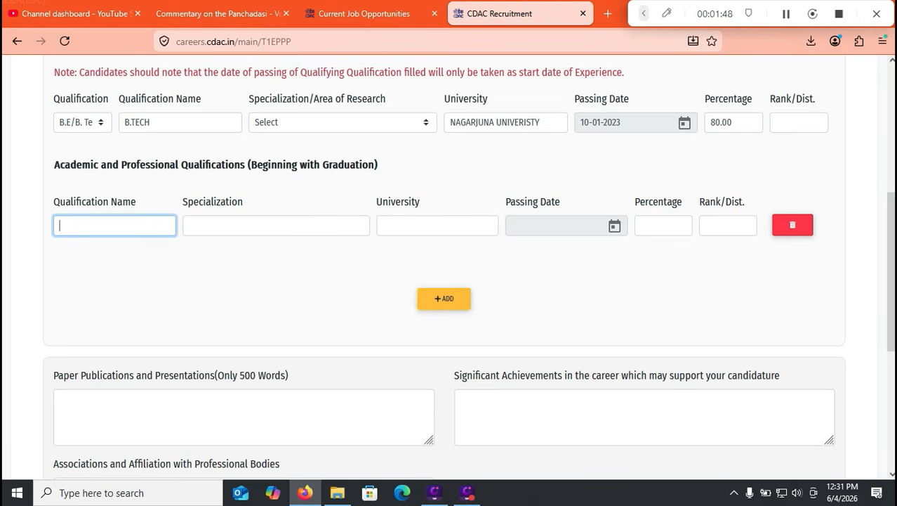
pyautogui.scroll(-2, 449, 267)
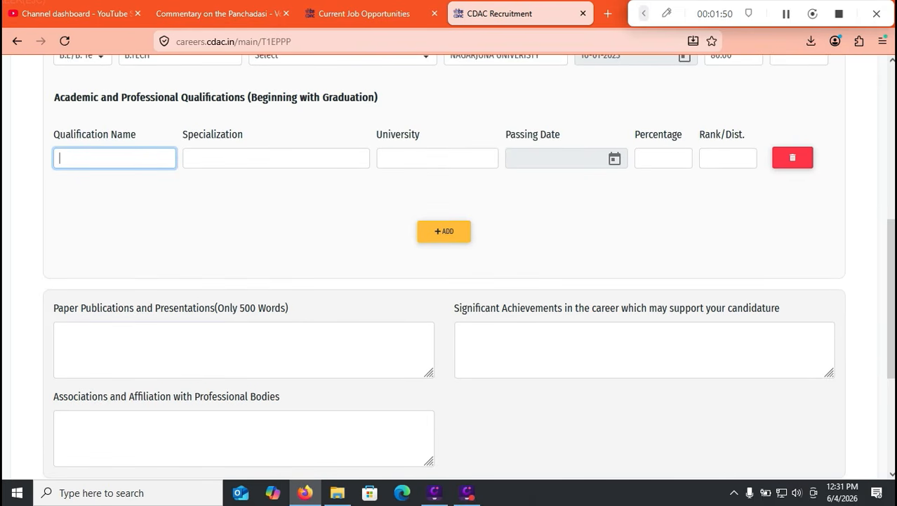
pyautogui.click(645, 350)
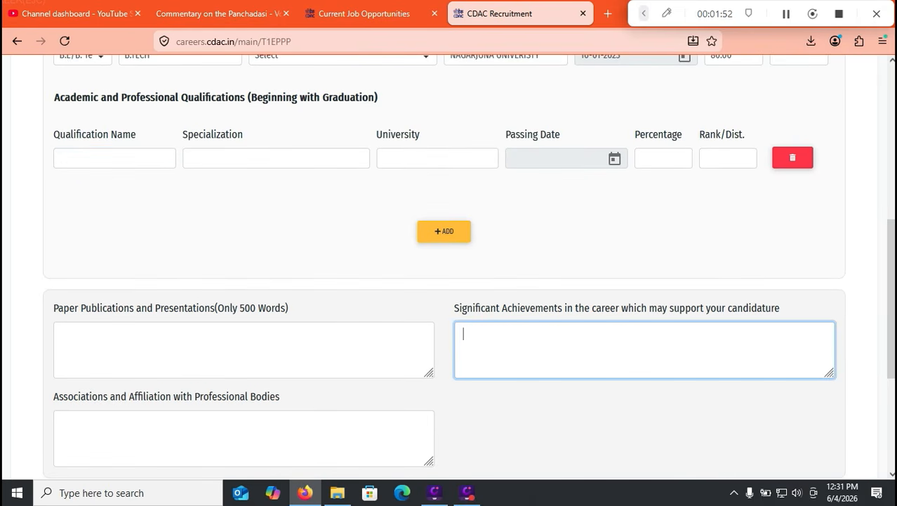
pyautogui.scroll(-2, 449, 267)
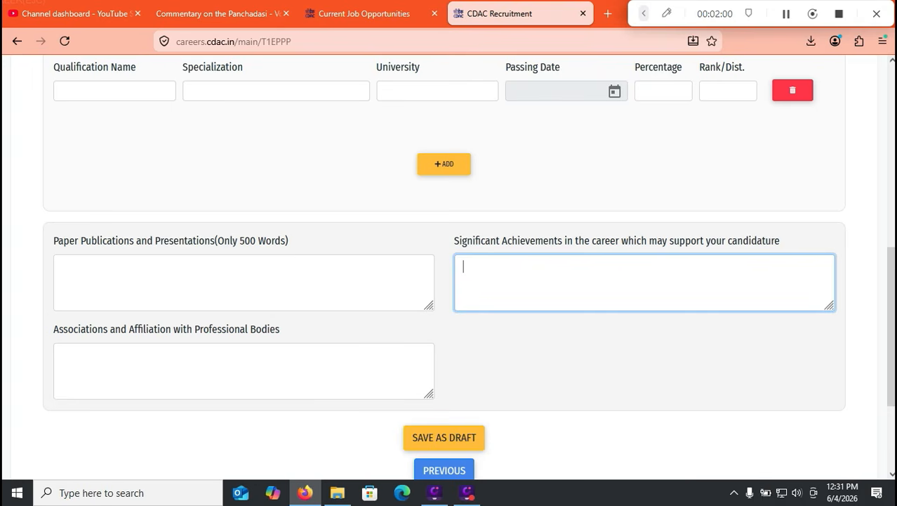
pyautogui.click(62, 355)
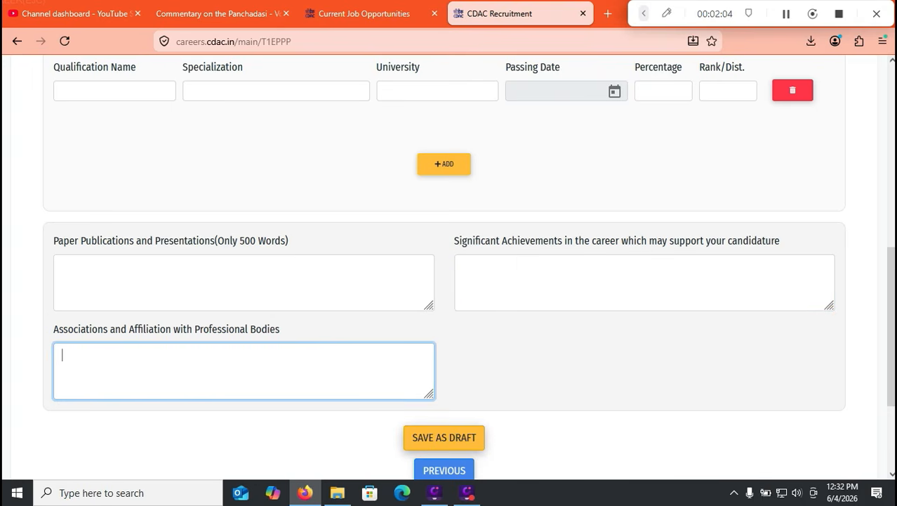
pyautogui.scroll(-2, 450, 267)
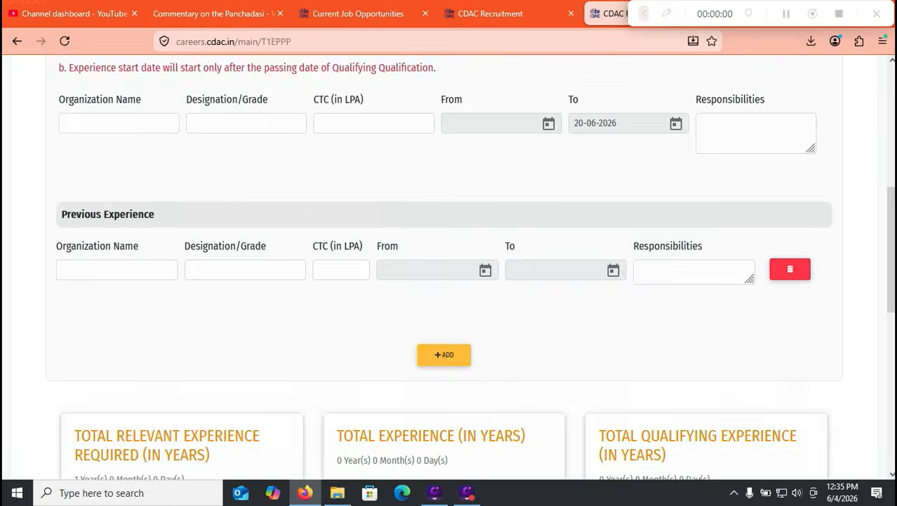
# Examine the current employment, previous experience, total experience and areas of expertise sections of the work experience page.
pyautogui.scroll(3, 450, 266)
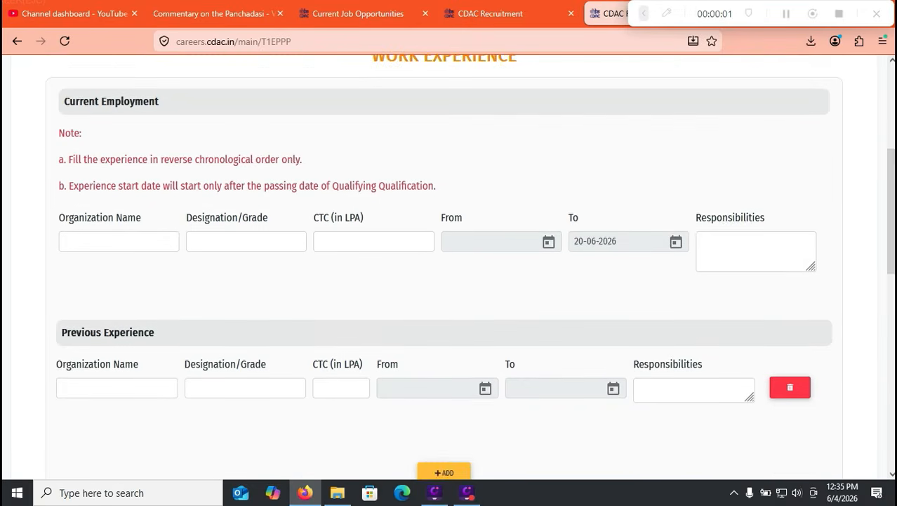
pyautogui.scroll(1, 450, 267)
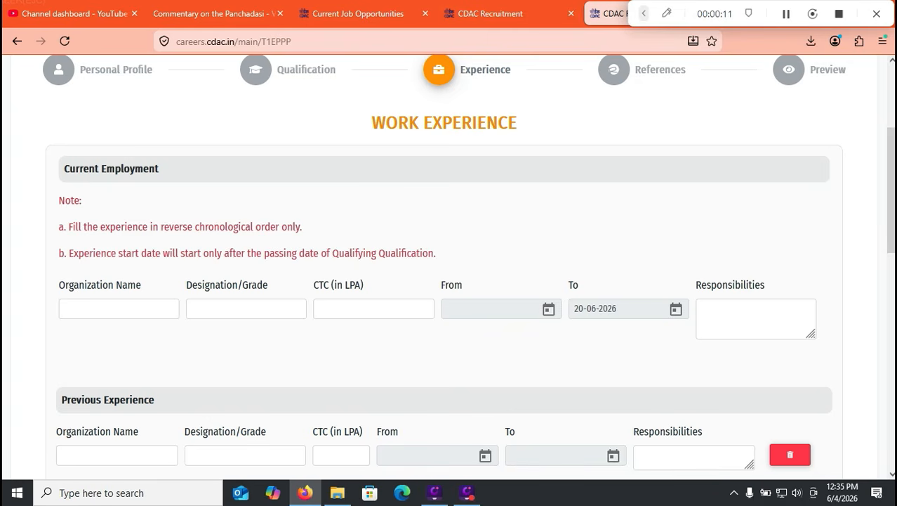
pyautogui.click(119, 309)
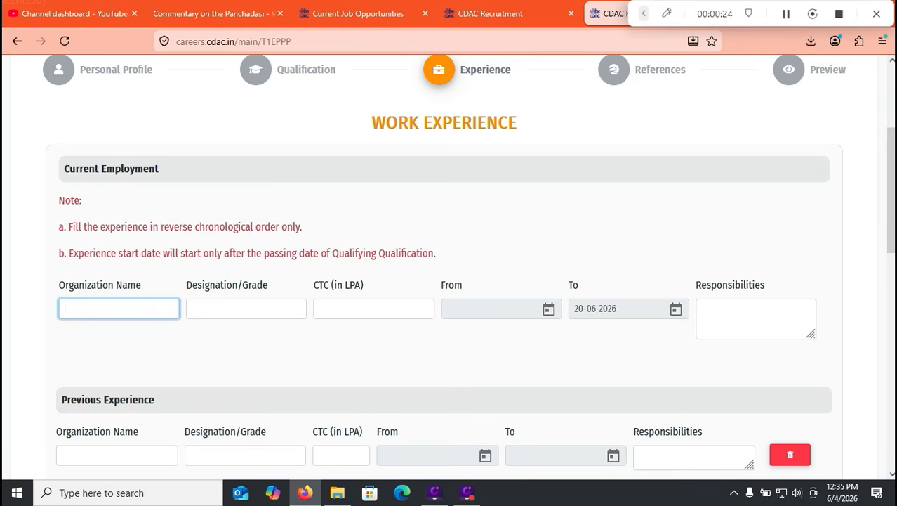
pyautogui.click(756, 319)
pyautogui.scroll(-1, 757, 319)
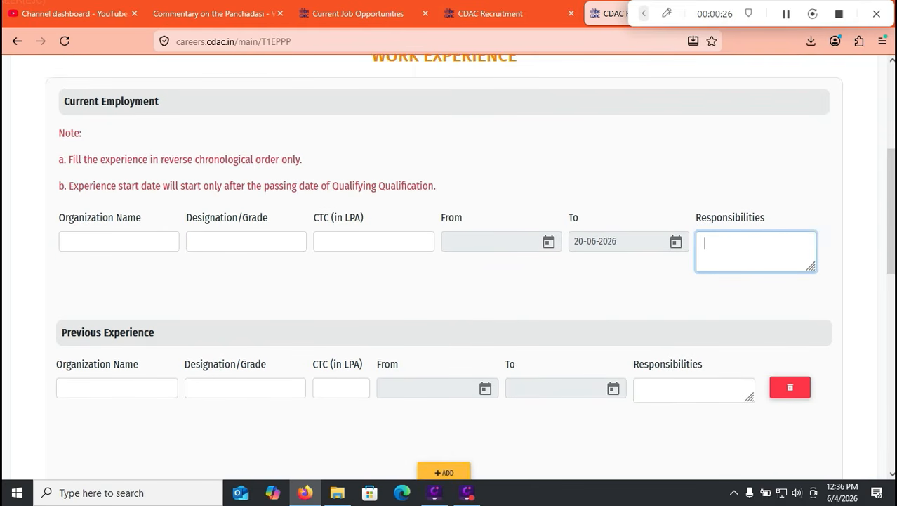
pyautogui.scroll(-2, 756, 319)
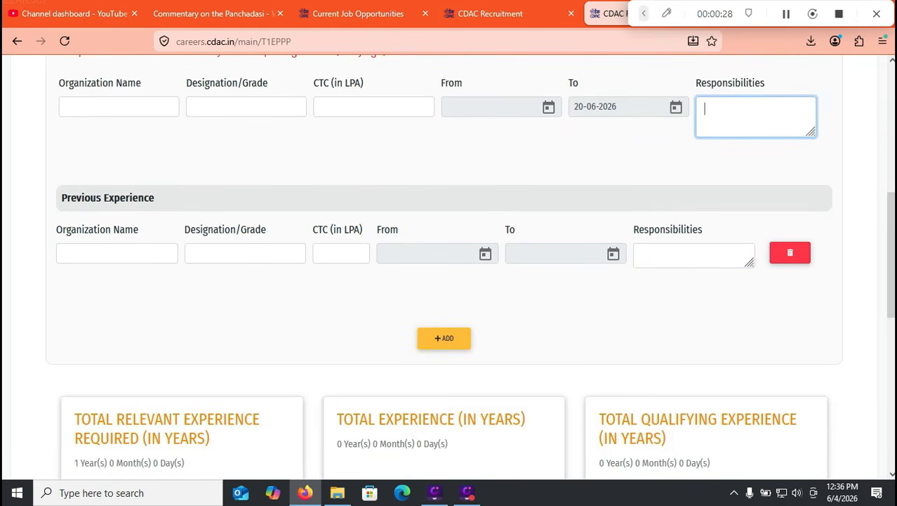
pyautogui.scroll(-1, 449, 267)
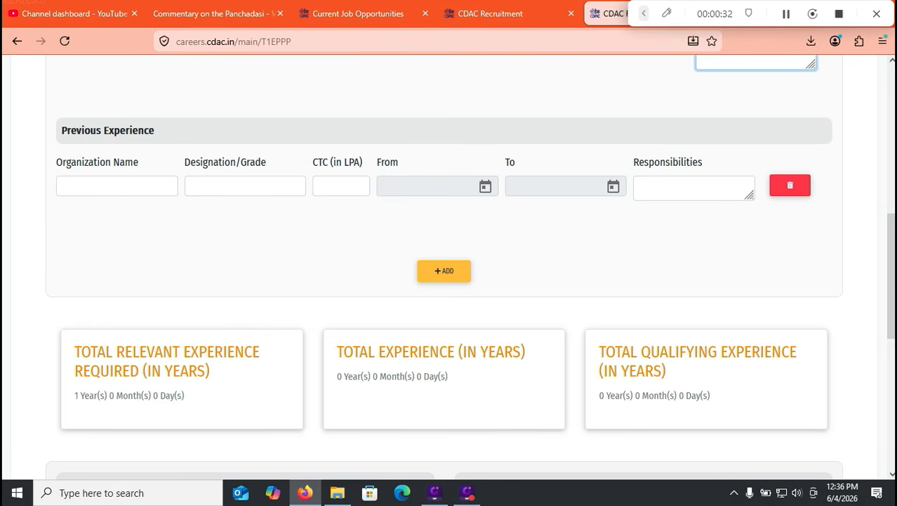
pyautogui.scroll(-3, 450, 267)
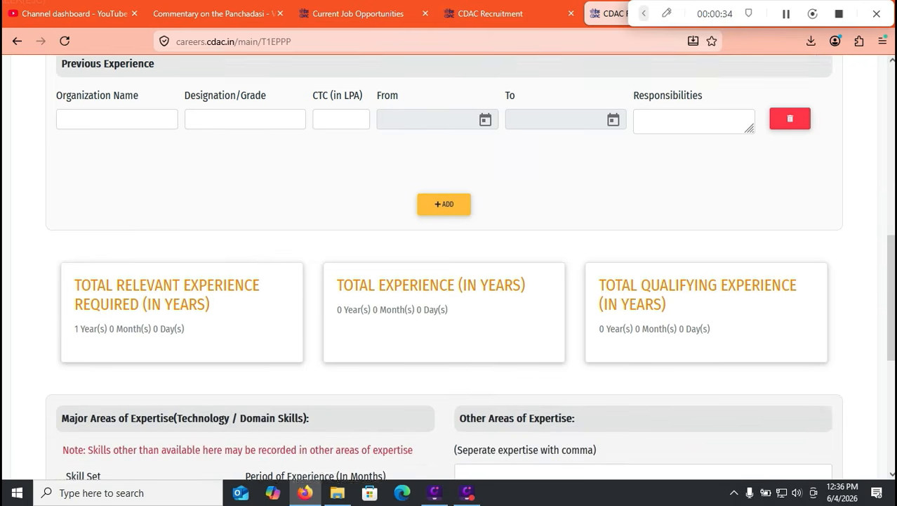
pyautogui.scroll(-3, 450, 266)
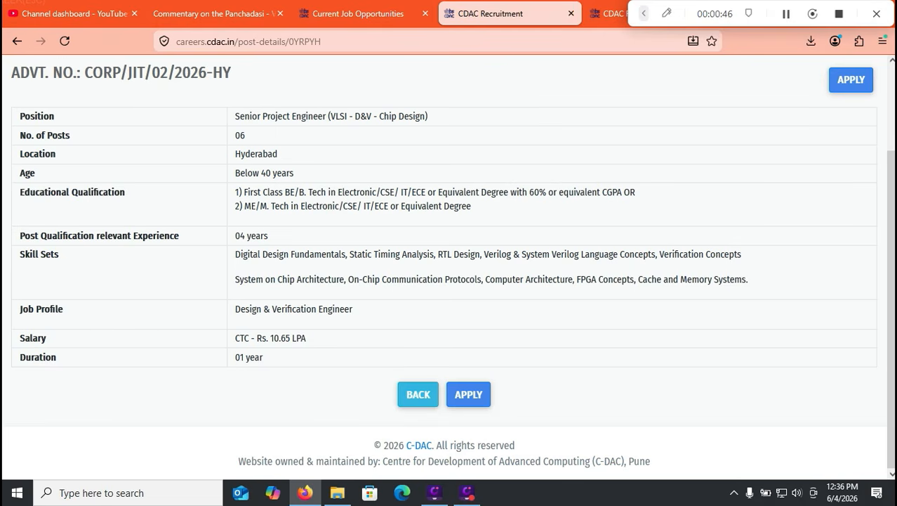
# Consult the skill sets in the job posting and enter 3 as the period of experience in months under major areas of expertise.
pyautogui.click(608, 13)
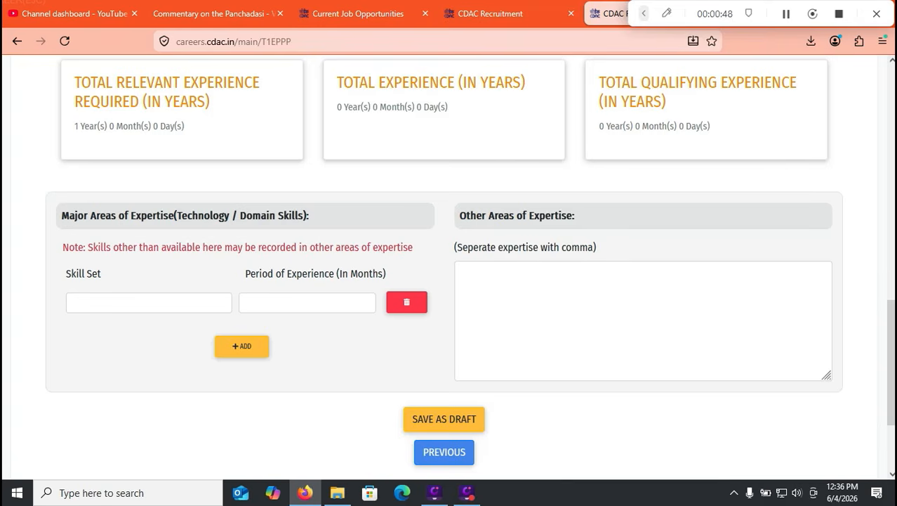
pyautogui.click(149, 302)
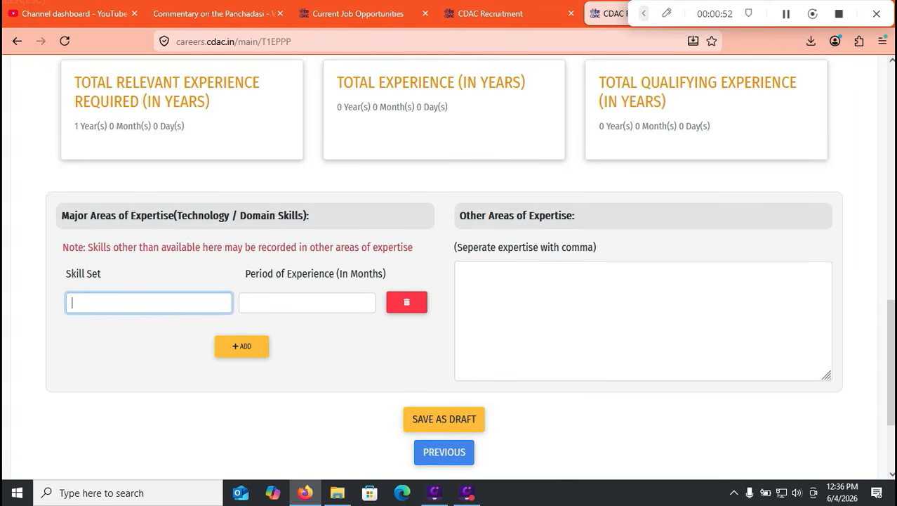
pyautogui.click(491, 14)
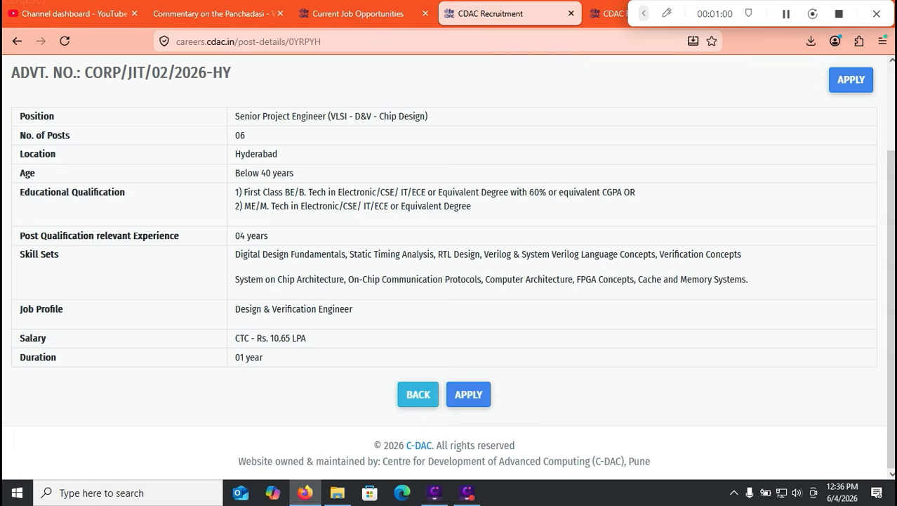
pyautogui.hotkey('ctrl', 'Tab')
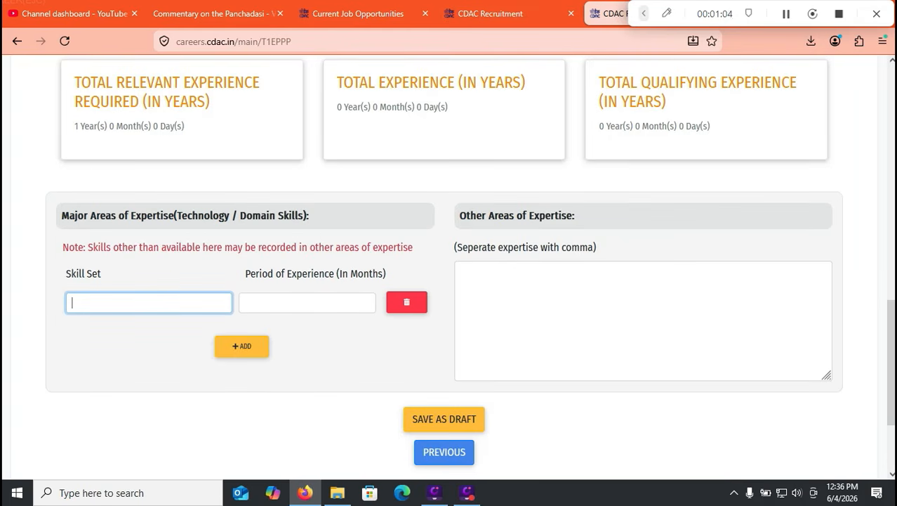
pyautogui.click(307, 303)
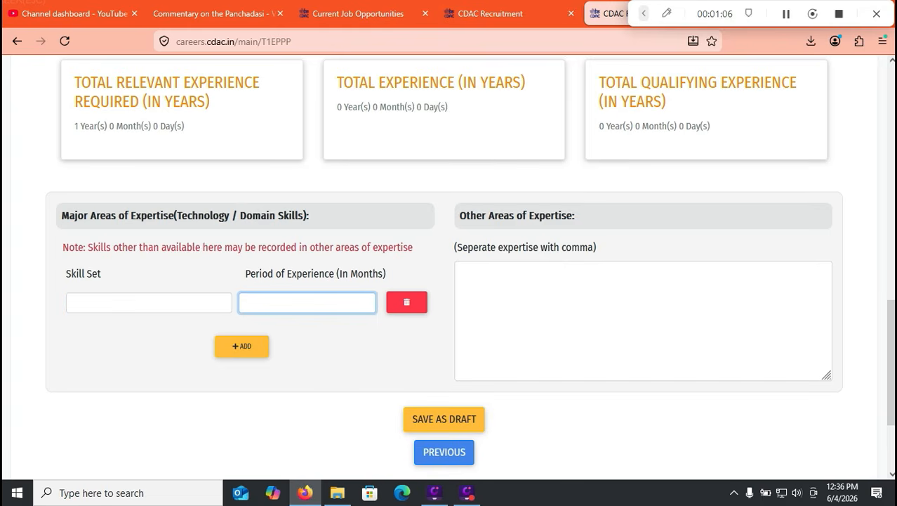
pyautogui.write('3')
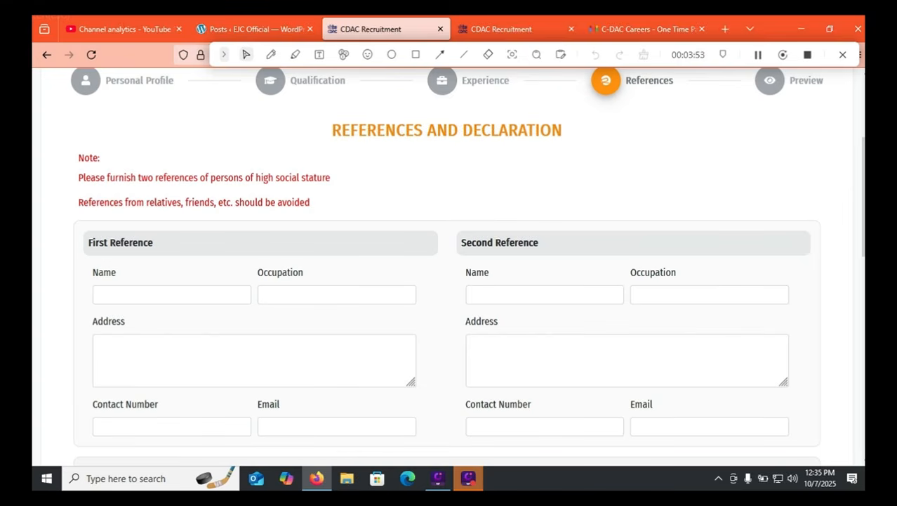
# Review the two reference sections and the additional information field, and accept the declaration.
pyautogui.scroll(-1, 449, 267)
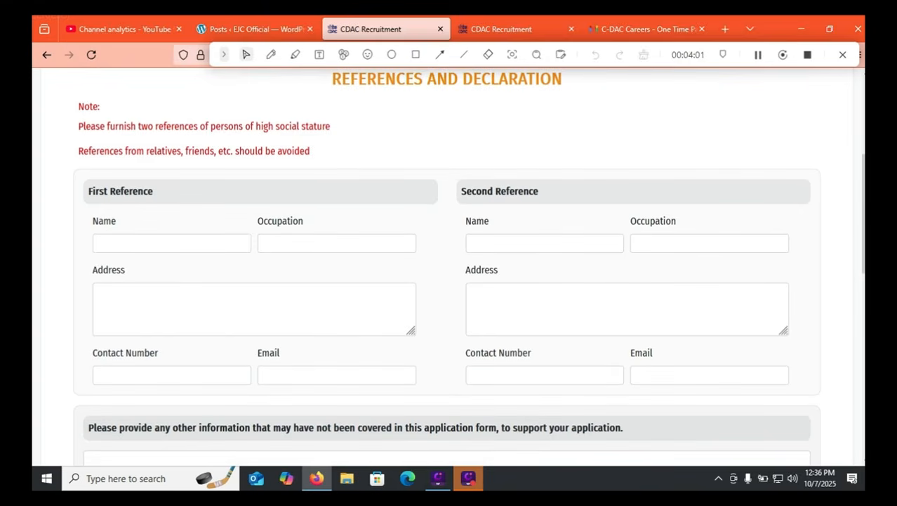
pyautogui.scroll(-3, 448, 260)
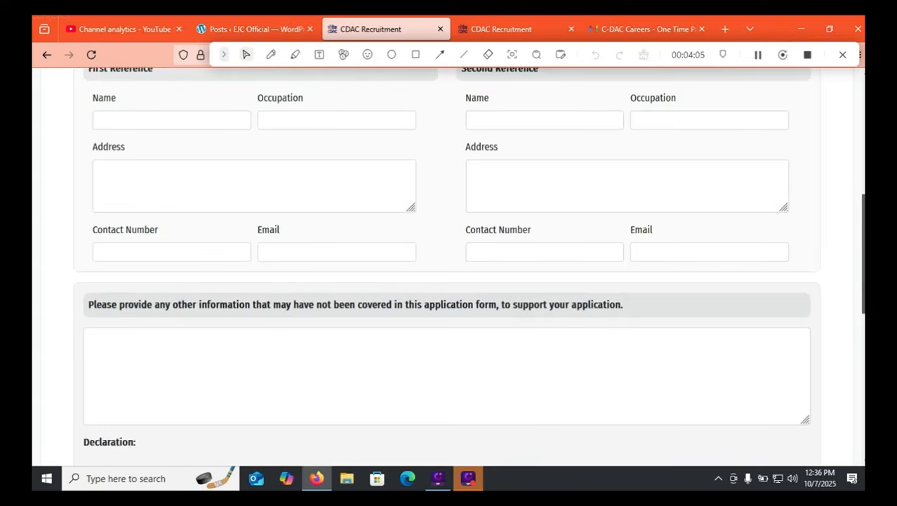
pyautogui.scroll(-8, 448, 260)
pyautogui.click(88, 333)
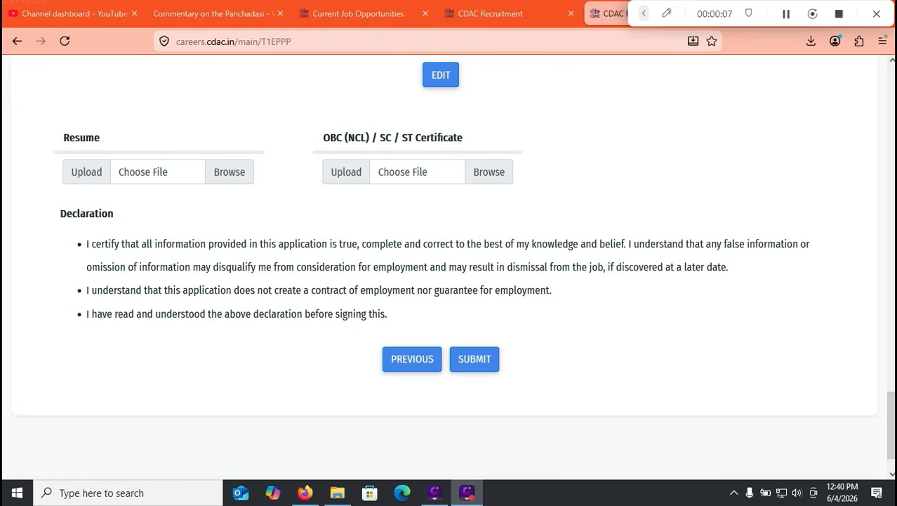
# Mark the Edit button, the Resume and OBC (NCL) / SC / ST Certificate uploads, and the Submit button with red freehand pen strokes.
pyautogui.click(643, 14)
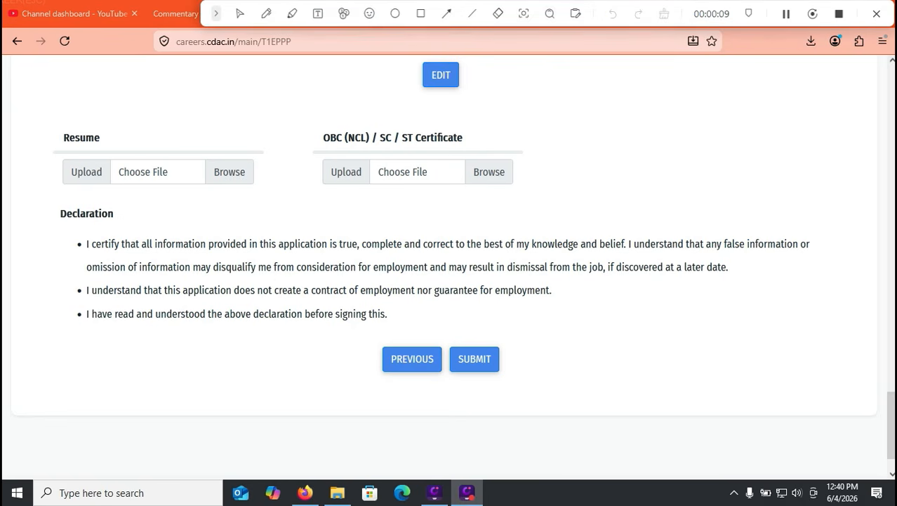
pyautogui.click(421, 13)
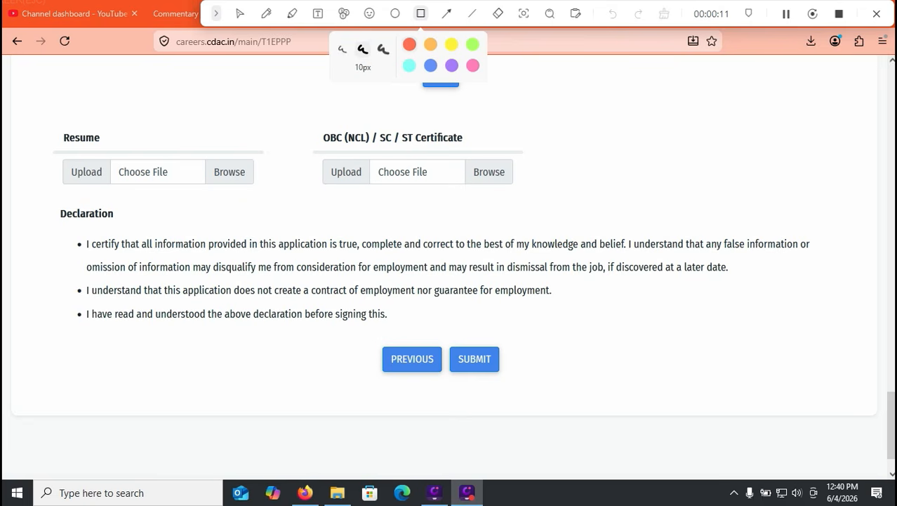
pyautogui.click(240, 13)
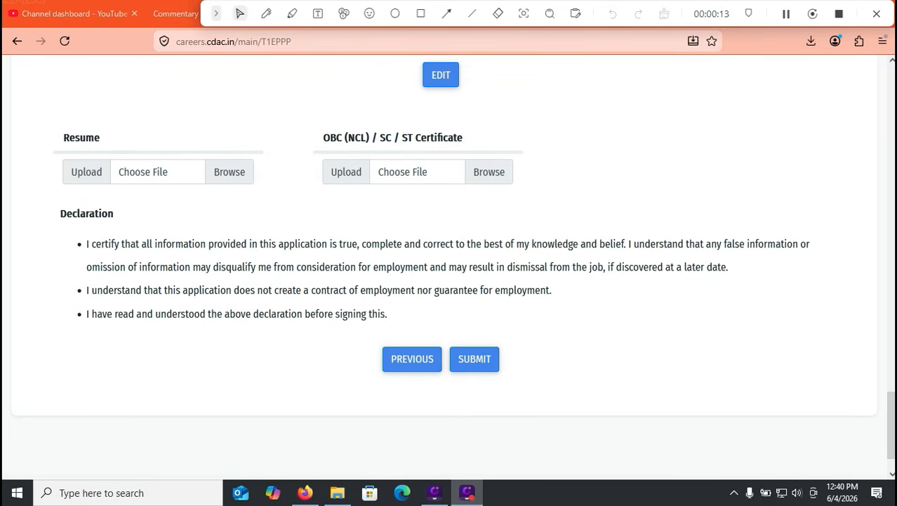
pyautogui.click(266, 13)
pyautogui.moveTo(426, 97); pyautogui.dragTo(510, 92)
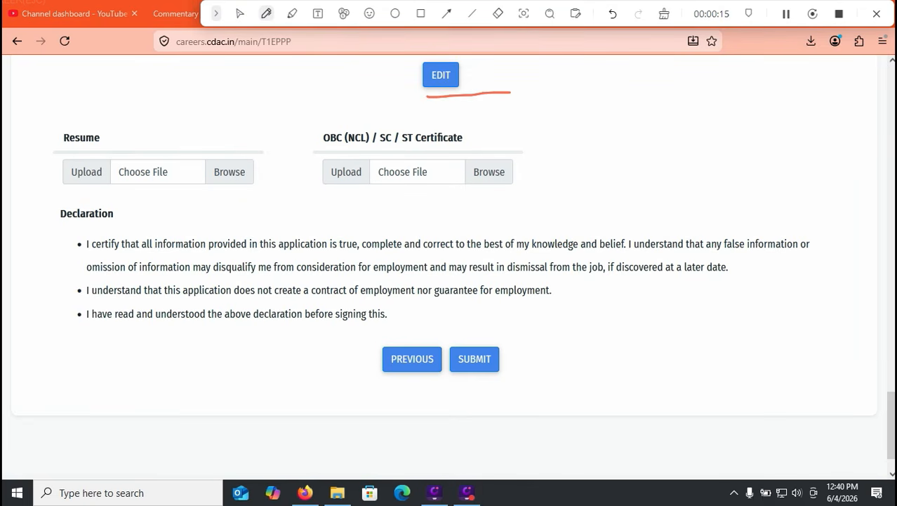
pyautogui.moveTo(209, 144); pyautogui.dragTo(277, 112)
pyautogui.moveTo(353, 183); pyautogui.dragTo(509, 139)
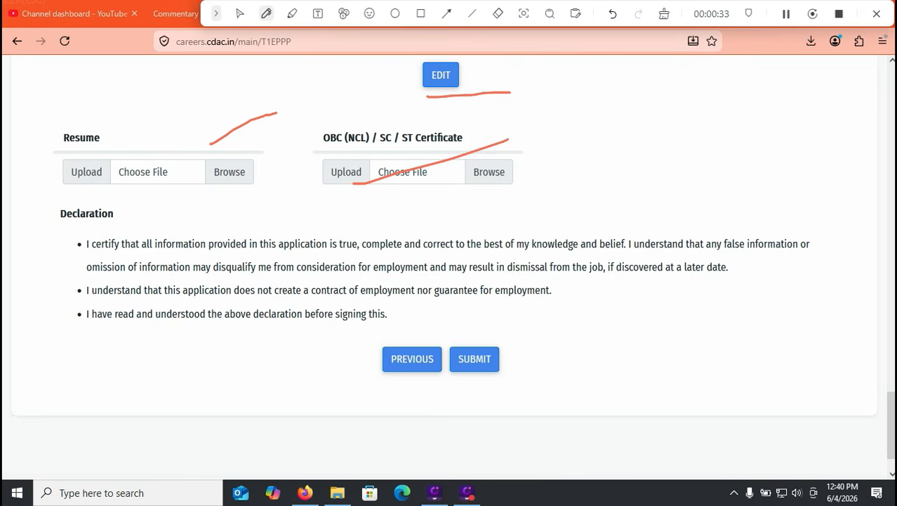
pyautogui.moveTo(494, 356); pyautogui.dragTo(530, 336)
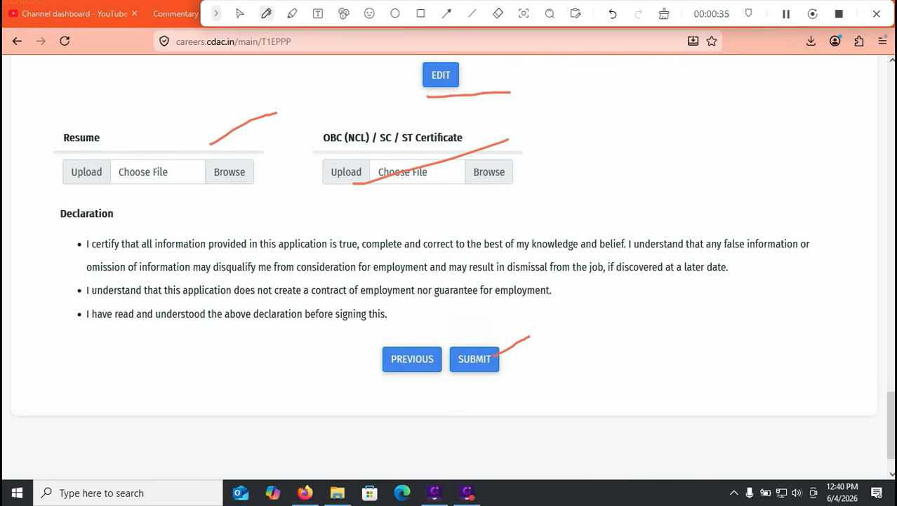